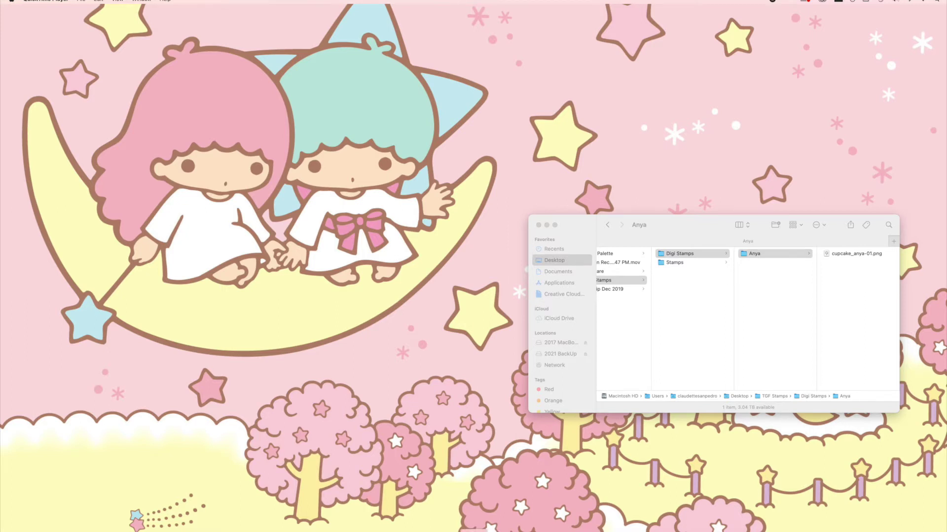
# Delete the old faded stamp image from the Pages document.
pyautogui.press('super+Tab')
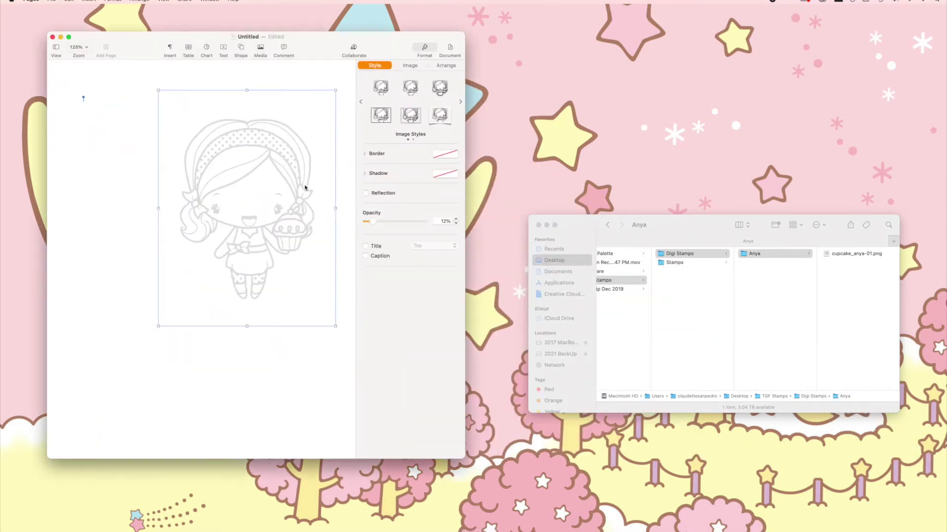
pyautogui.click(300, 133)
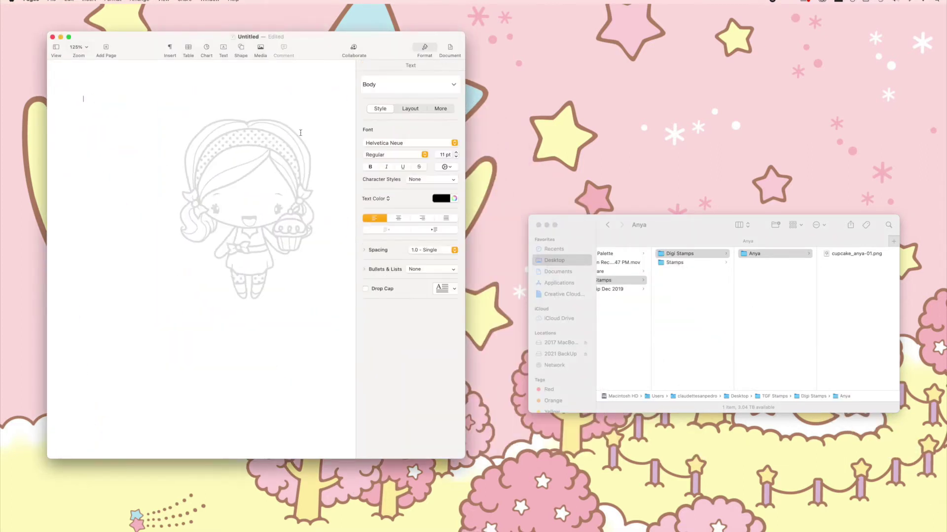
pyautogui.click(254, 146)
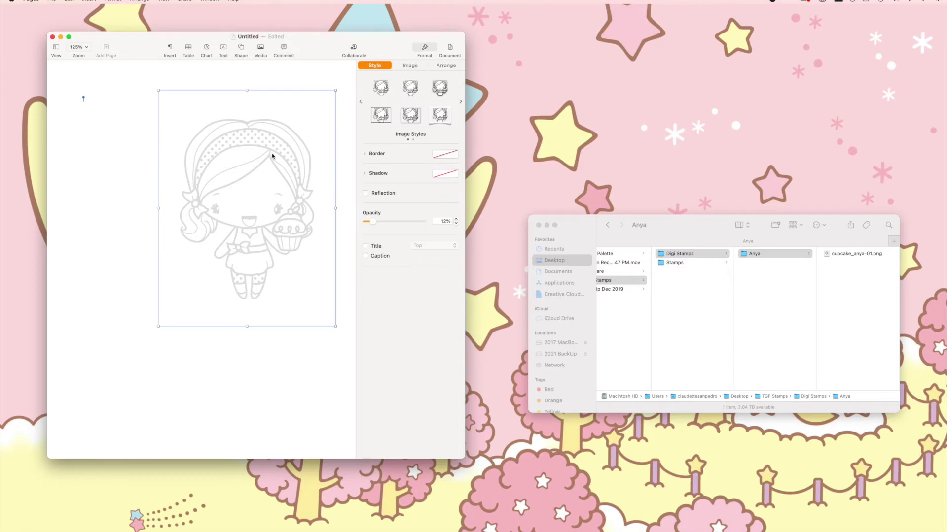
pyautogui.press('Delete')
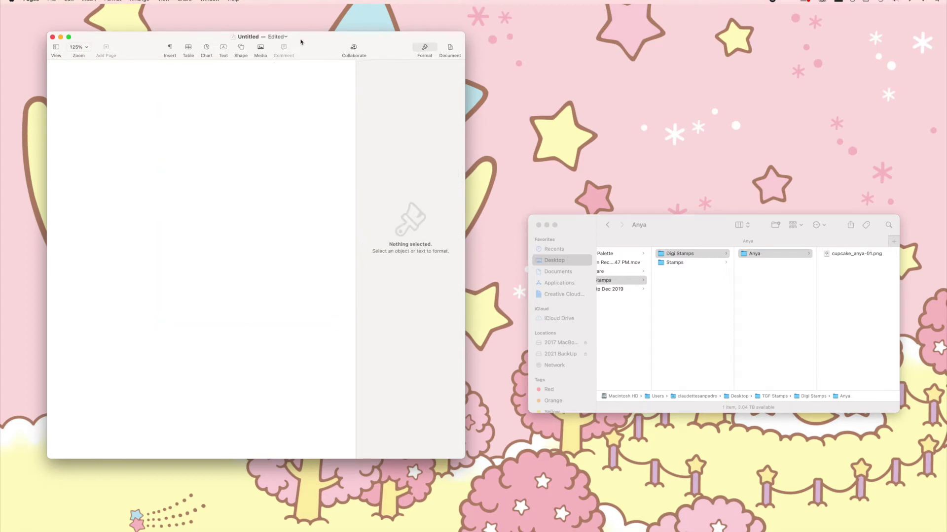
# Place cupcake_anya-01.png onto the page and review its image, size and style settings.
pyautogui.click(855, 254)
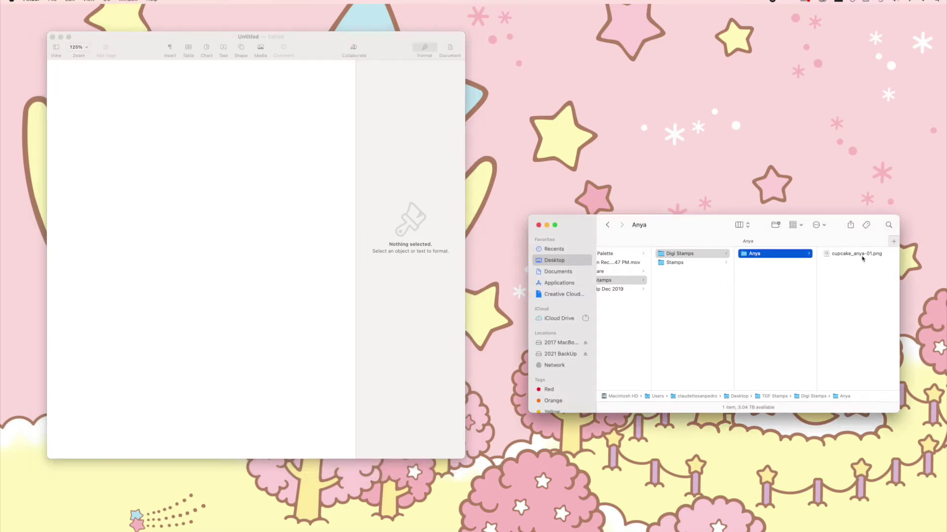
pyautogui.moveTo(863, 256); pyautogui.dragTo(258, 233)
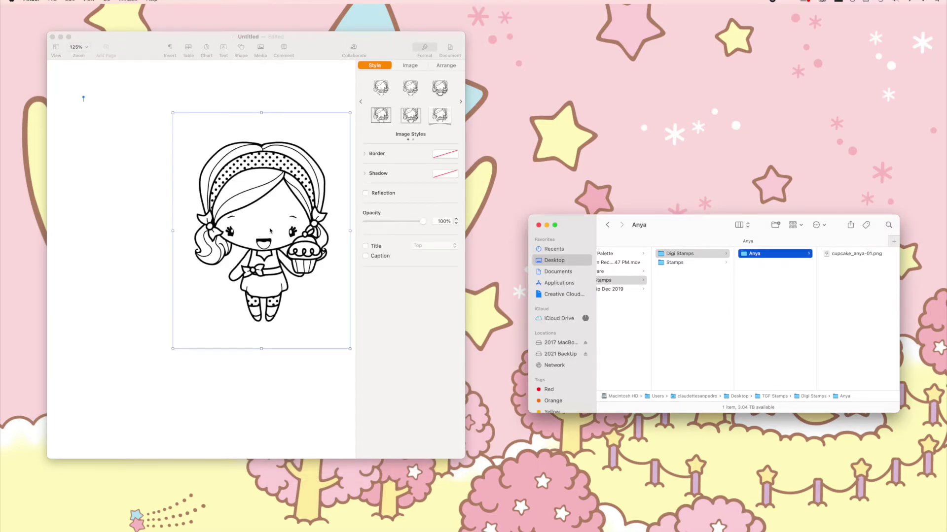
pyautogui.click(272, 231)
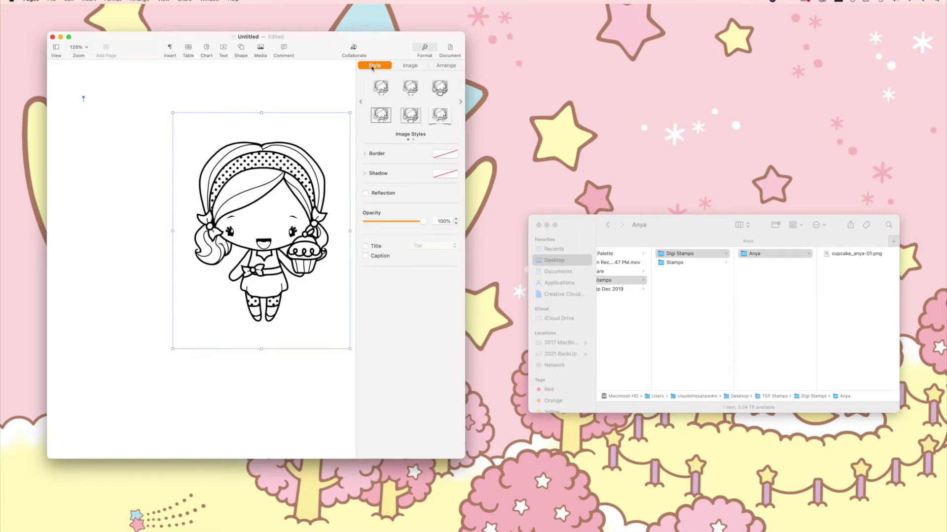
pyautogui.click(410, 65)
pyautogui.click(445, 65)
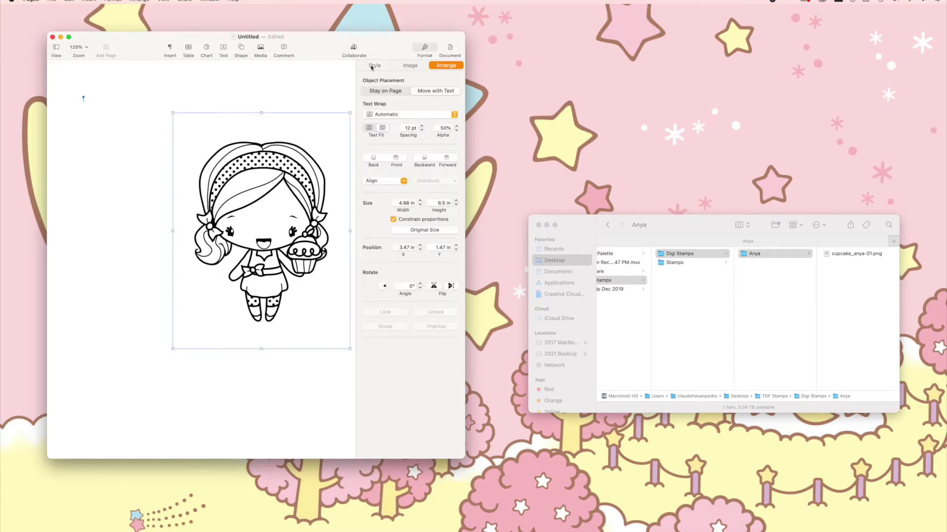
pyautogui.click(374, 65)
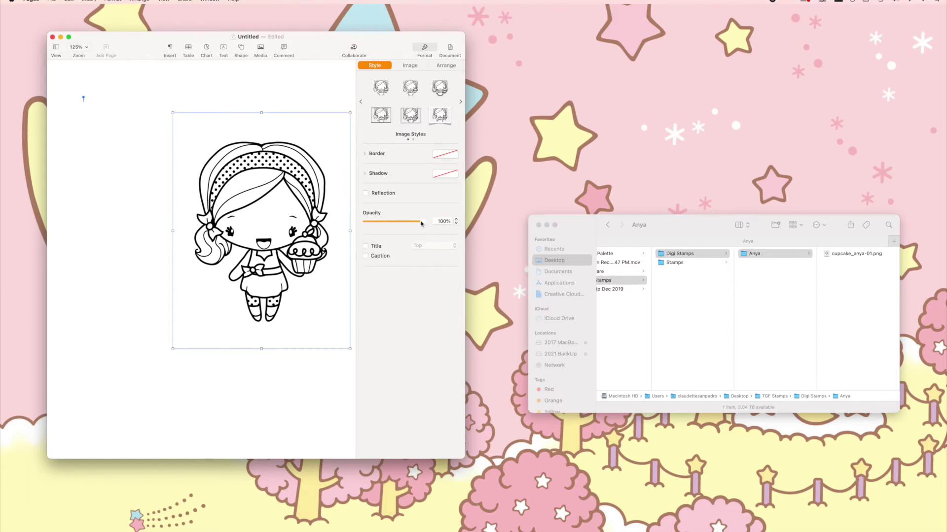
# Fade the Anya cupcake image to 13% opacity and preview it deselected.
pyautogui.moveTo(422, 221); pyautogui.dragTo(371, 223)
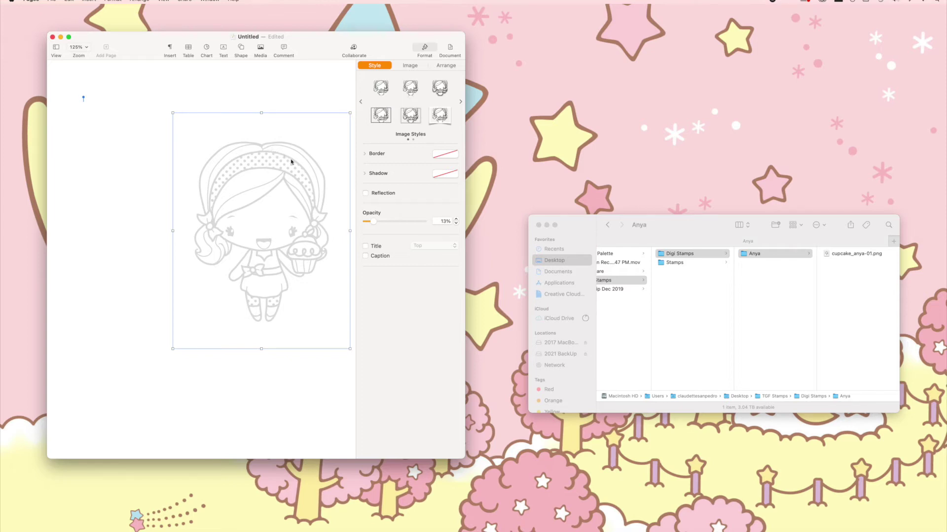
pyautogui.click(147, 285)
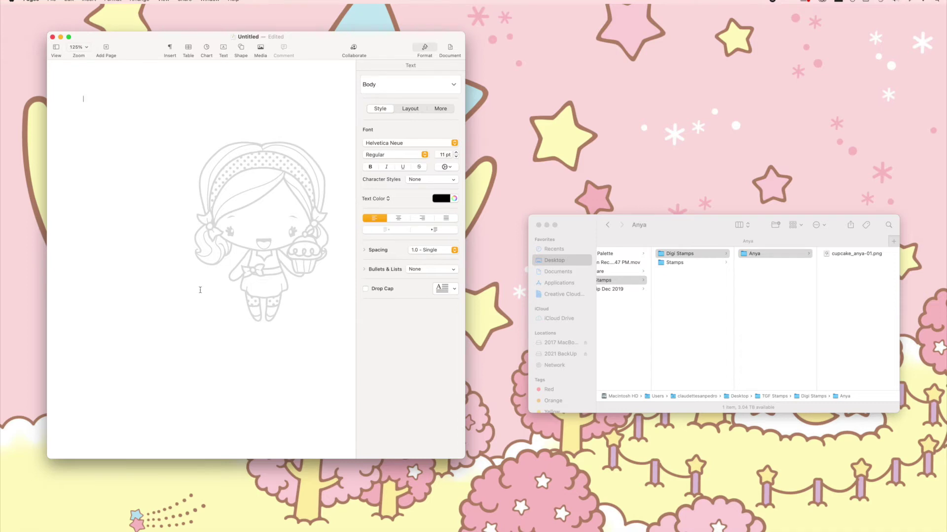
pyautogui.click(271, 300)
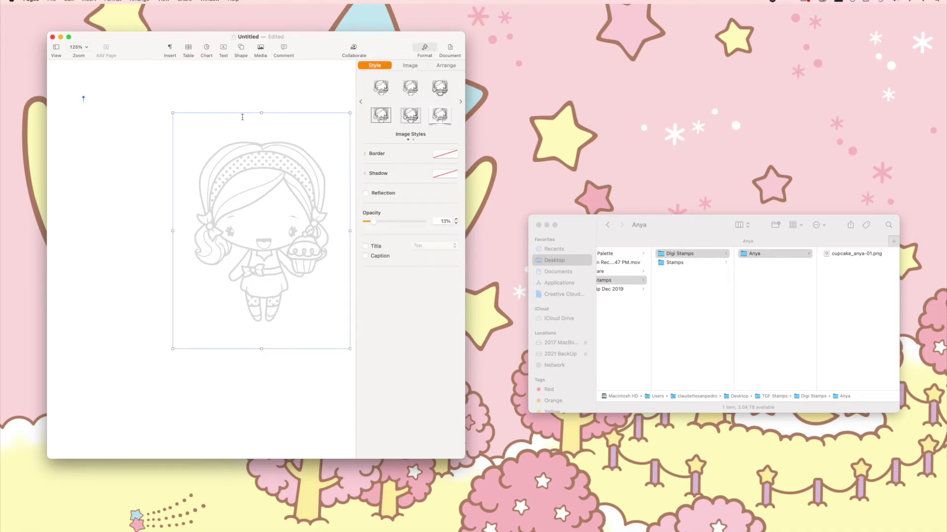
# Switch to Photoshop and fill the Untitled-1 canvas white with the Paint Bucket.
pyautogui.click(60, 37)
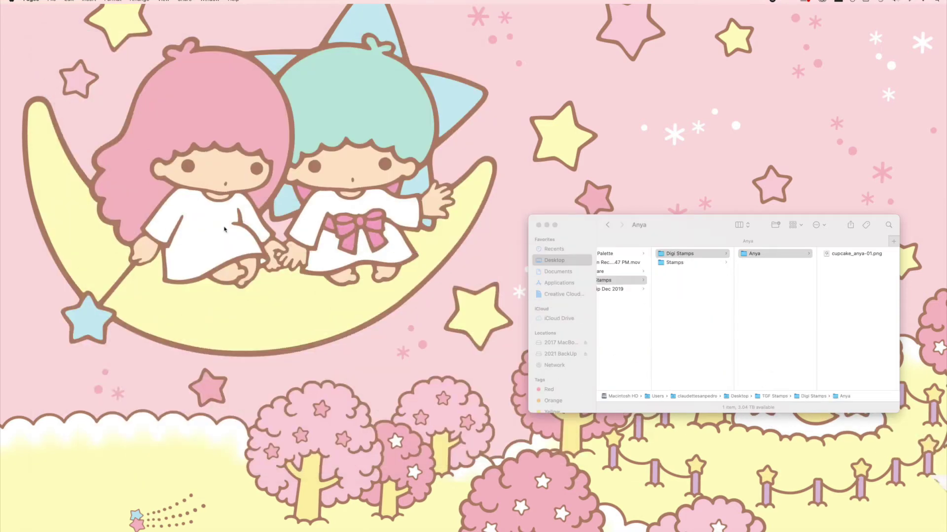
pyautogui.click(596, 530)
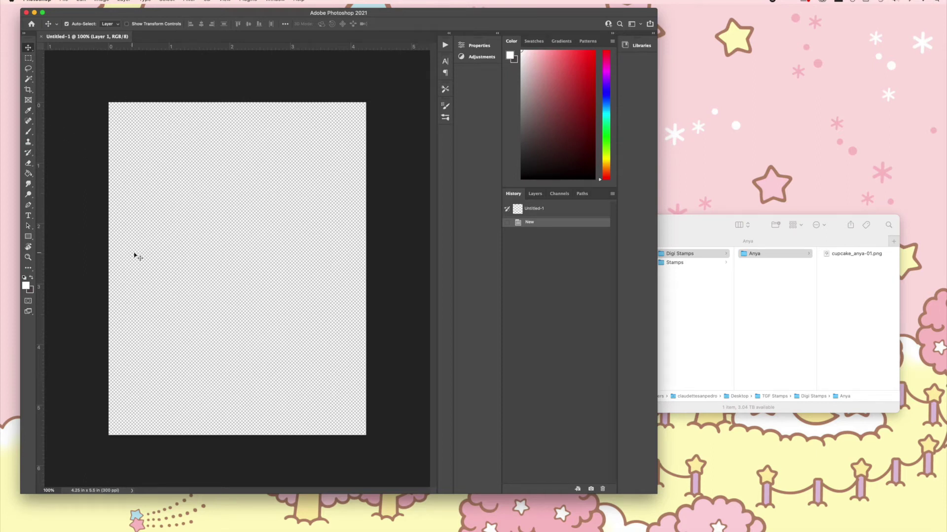
pyautogui.click(28, 174)
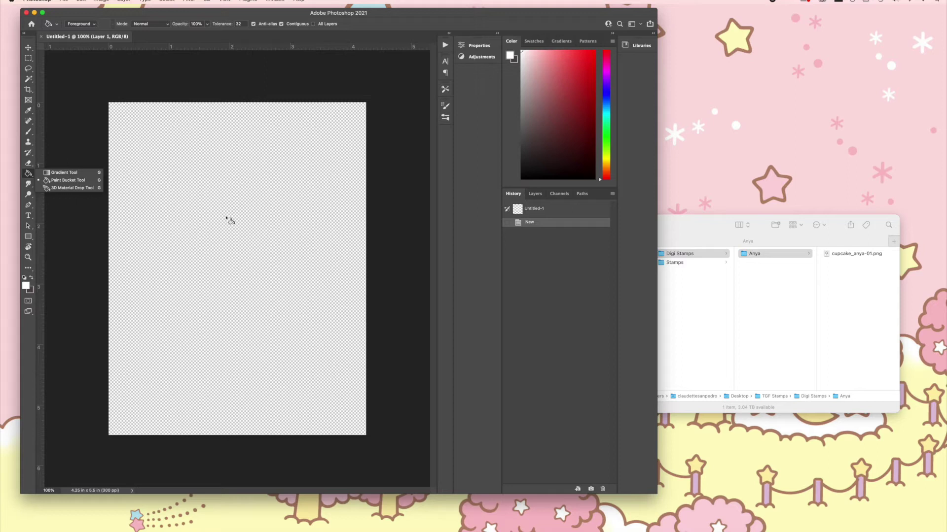
pyautogui.click(228, 219)
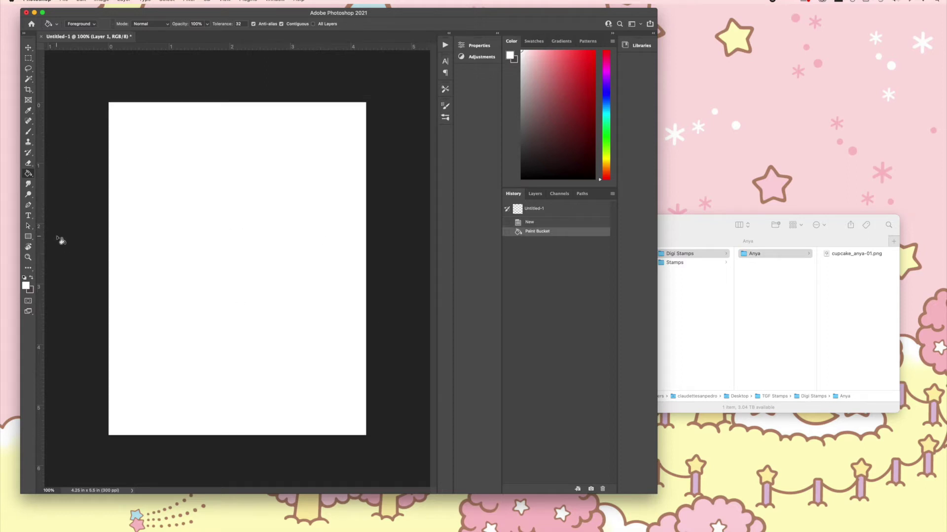
# Place cupcake_anya-01.png onto the canvas as a smart object layer.
pyautogui.click(29, 48)
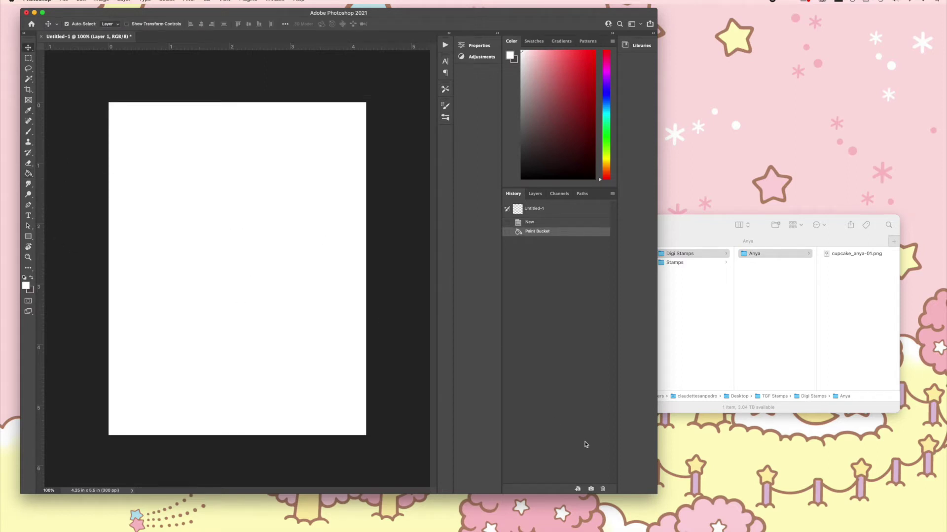
pyautogui.click(860, 260)
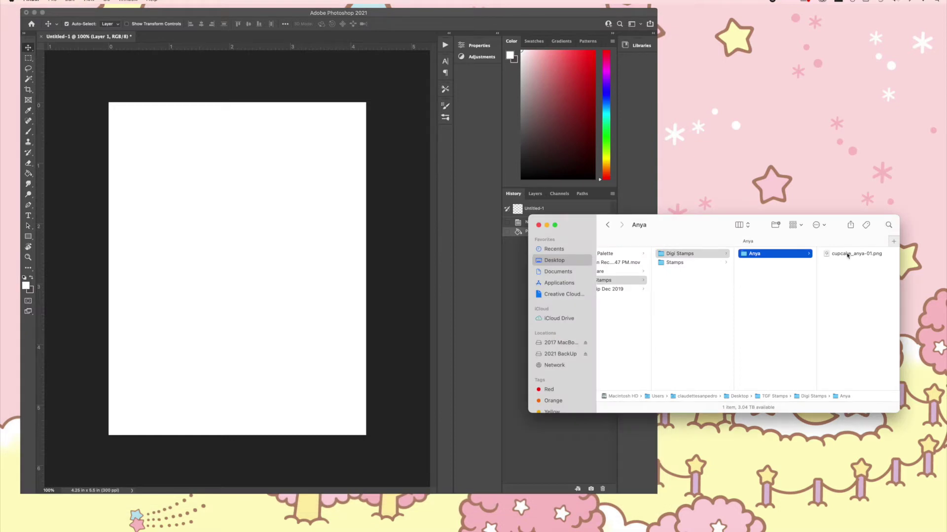
pyautogui.moveTo(847, 254); pyautogui.dragTo(262, 258)
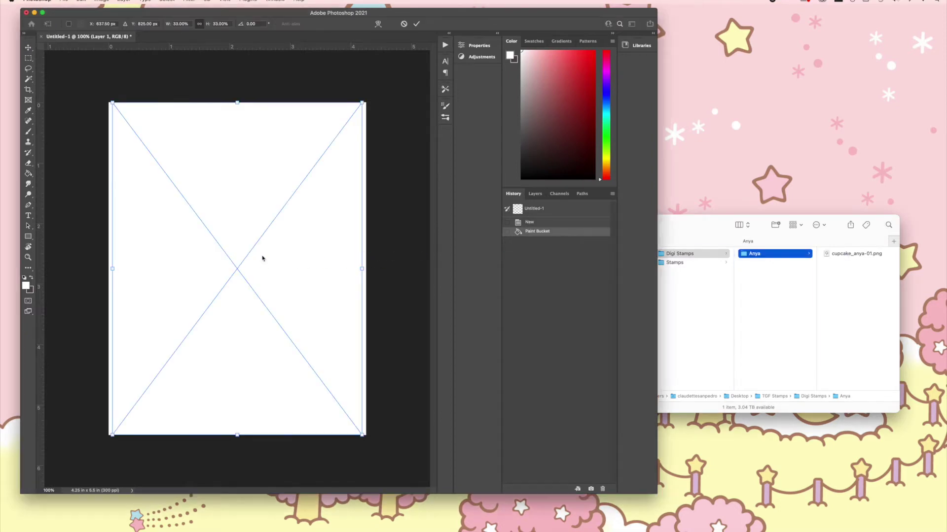
pyautogui.press('Return')
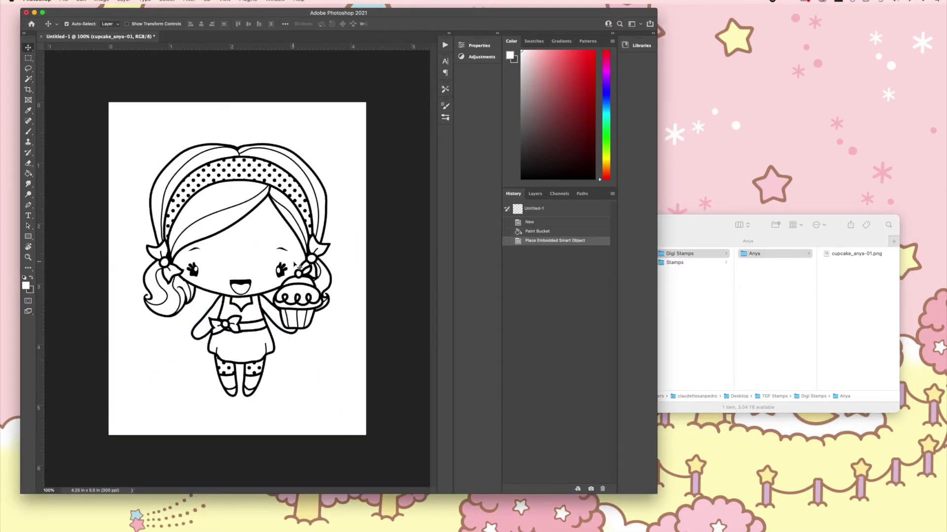
pyautogui.click(536, 193)
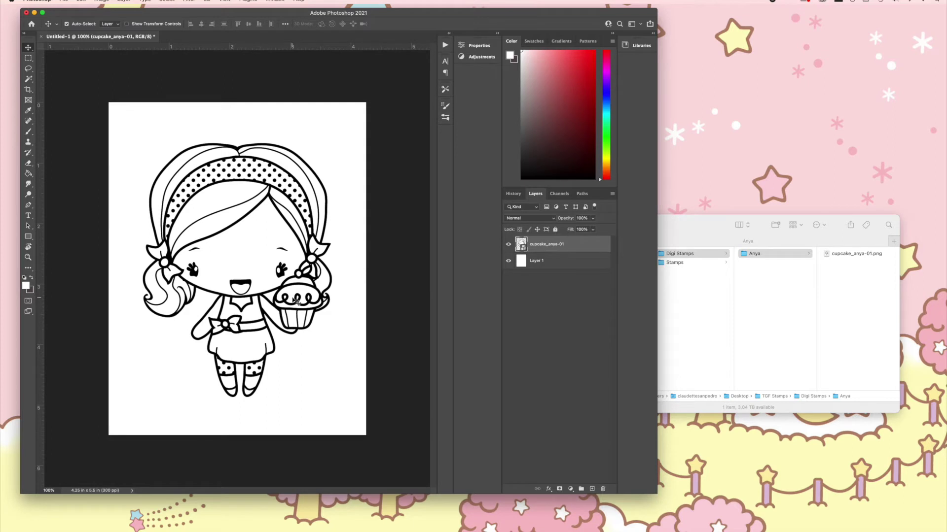
# Lower the cupcake_anya-01 layer's opacity so the drawing turns pale grey.
pyautogui.click(594, 219)
pyautogui.moveTo(594, 229); pyautogui.dragTo(568, 230)
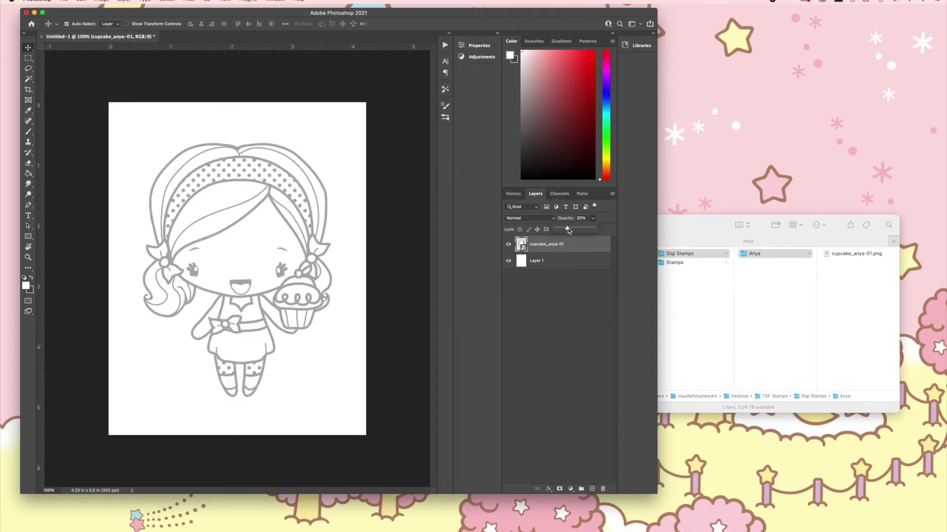
pyautogui.moveTo(568, 230); pyautogui.dragTo(563, 230)
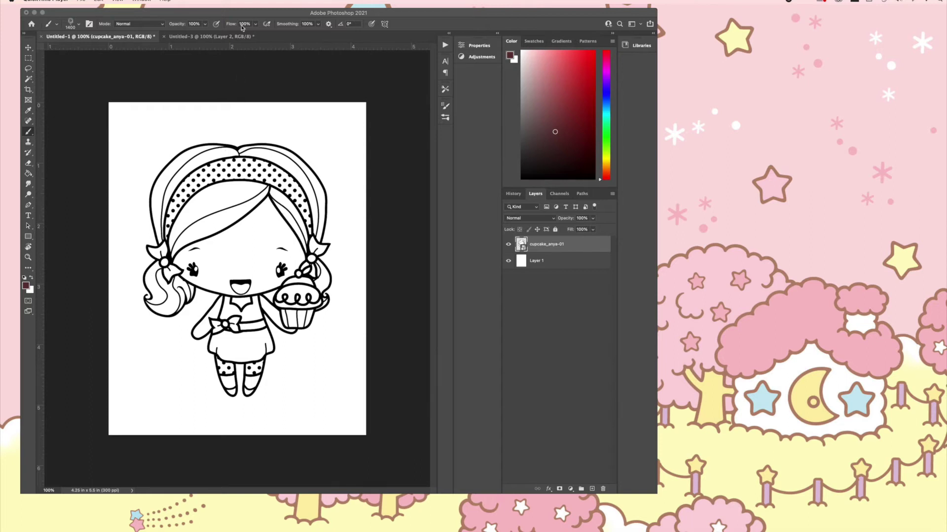
pyautogui.click(207, 41)
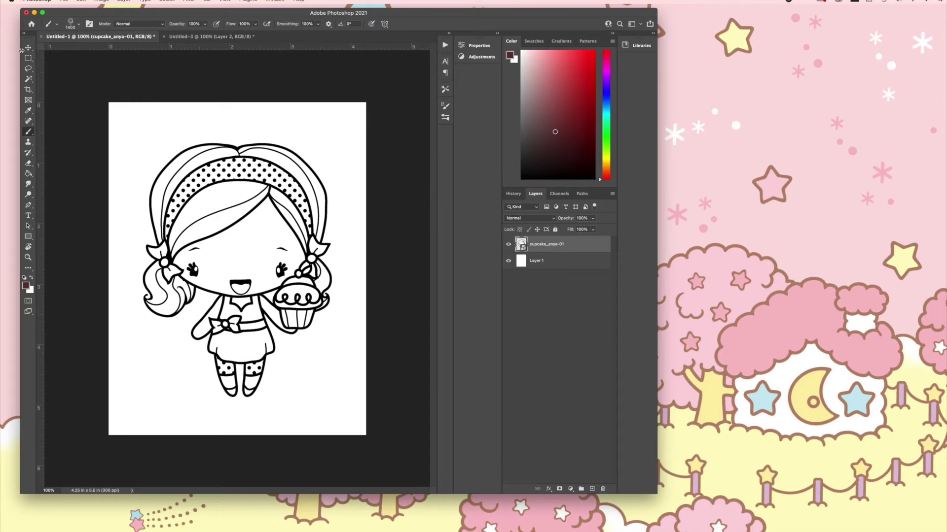
pyautogui.press('v')
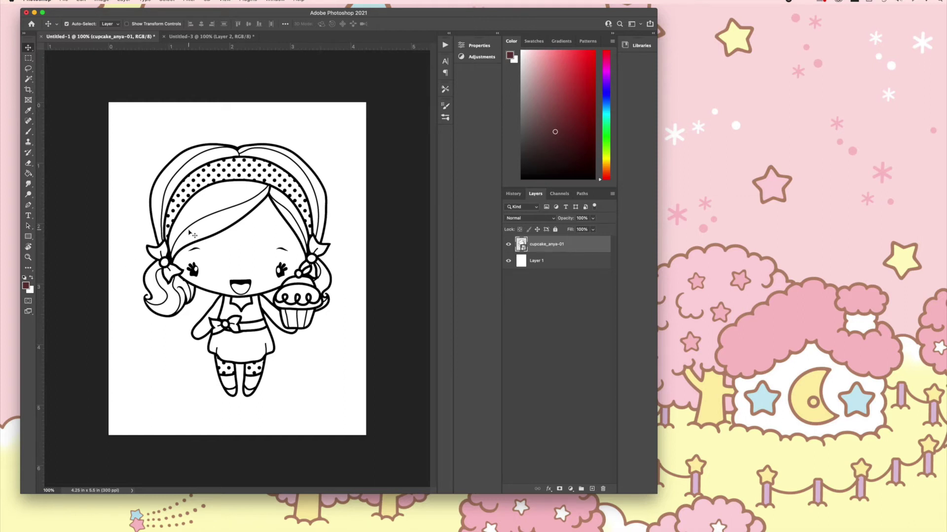
pyautogui.click(28, 57)
# Define a brush preset named 'TGF Cupcake Anya' from the cupcake girl line art.
pyautogui.moveTo(139, 124); pyautogui.dragTo(351, 419)
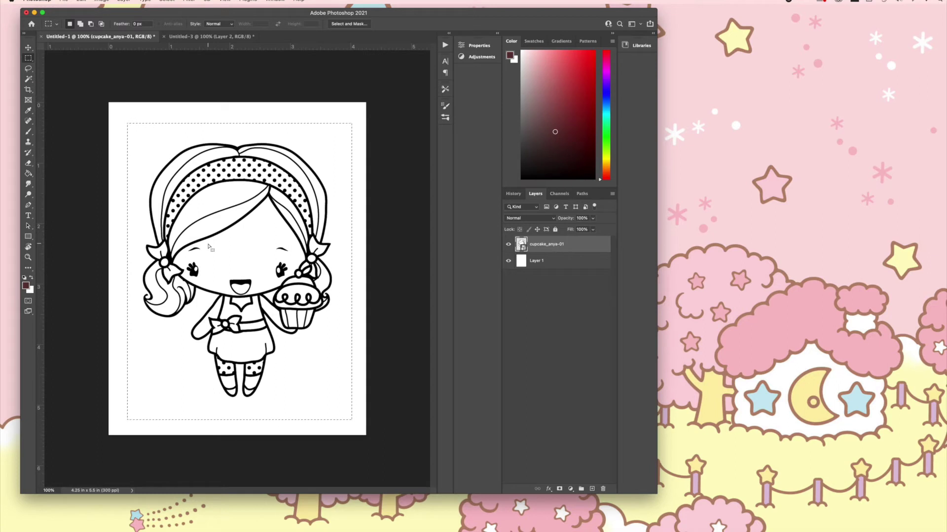
pyautogui.click(162, 111)
pyautogui.click(80, 1)
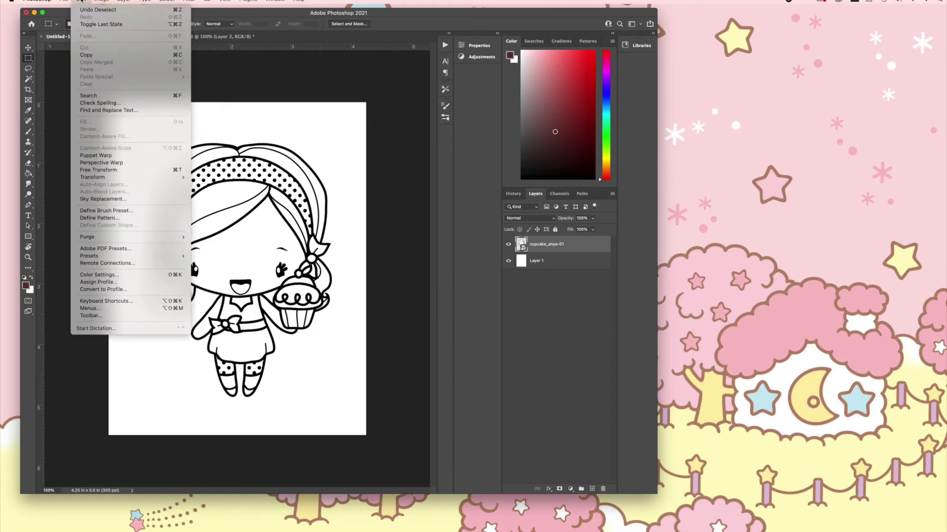
pyautogui.click(118, 211)
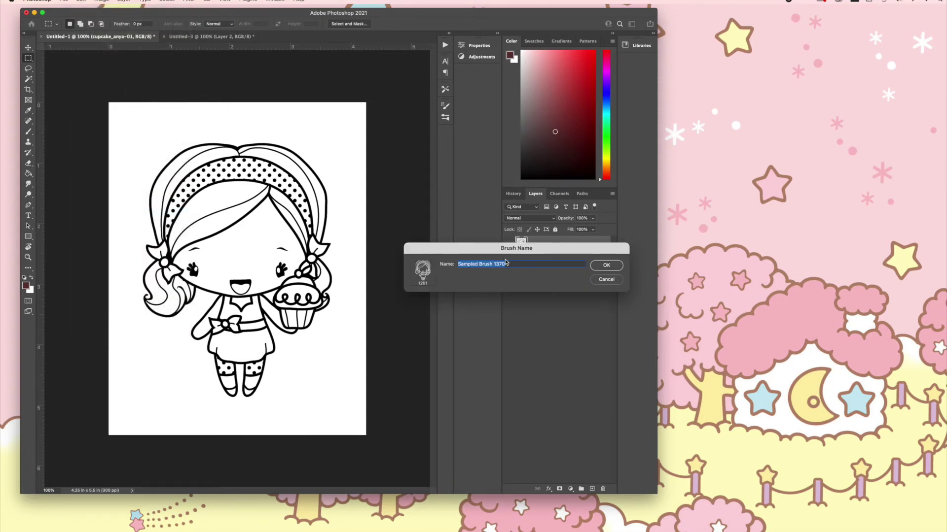
pyautogui.write('TGF Cupcake Anya')
# Confirm the brush preset name and close the faint sketch document without saving.
pyautogui.press('Return')
pyautogui.press('b')
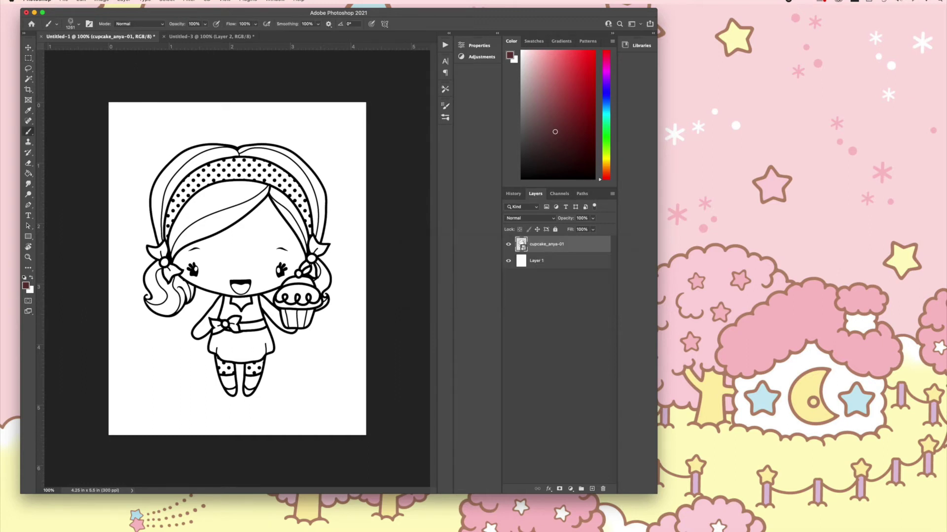
pyautogui.click(173, 37)
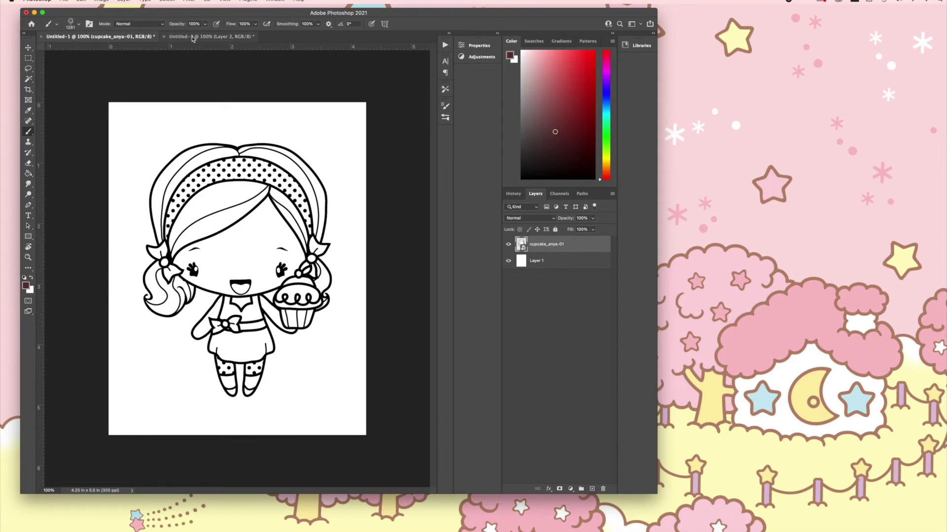
pyautogui.click(164, 36)
pyautogui.click(507, 199)
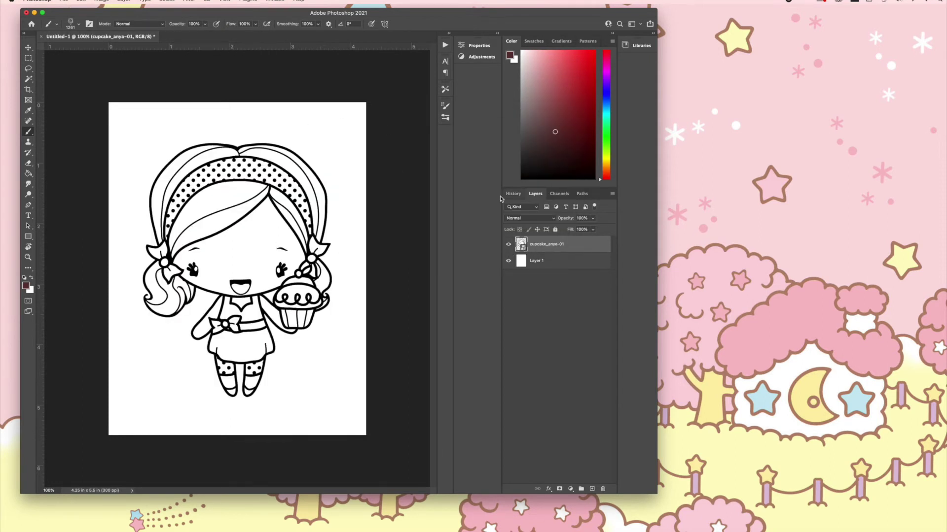
# Create a new 12 x 12 in document.
pyautogui.click(63, 2)
pyautogui.click(74, 11)
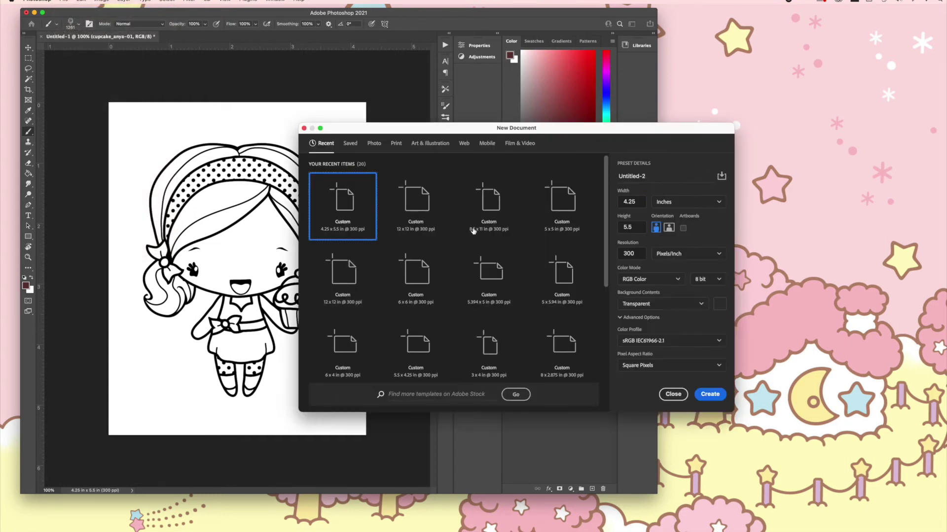
pyautogui.click(428, 206)
pyautogui.click(710, 395)
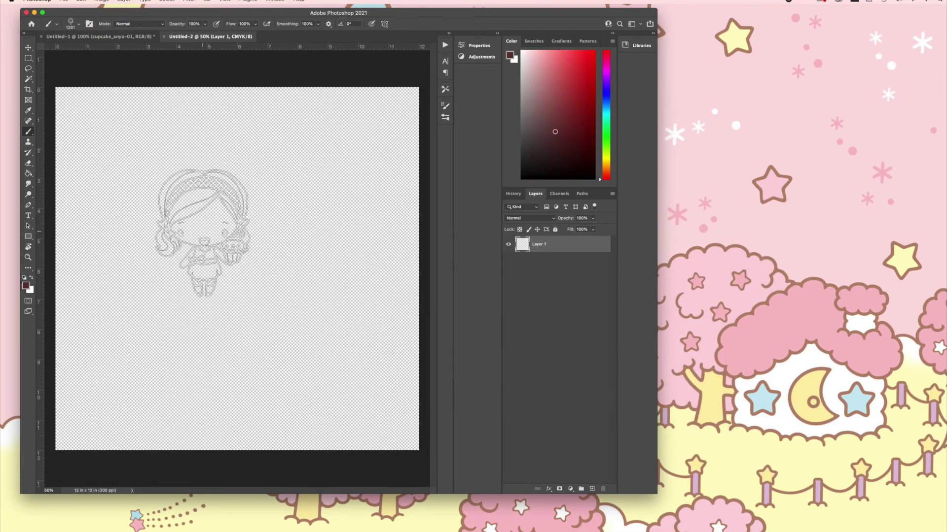
# Fill the new canvas white and add an empty layer above it.
pyautogui.click(31, 278)
pyautogui.click(28, 173)
pyautogui.click(269, 301)
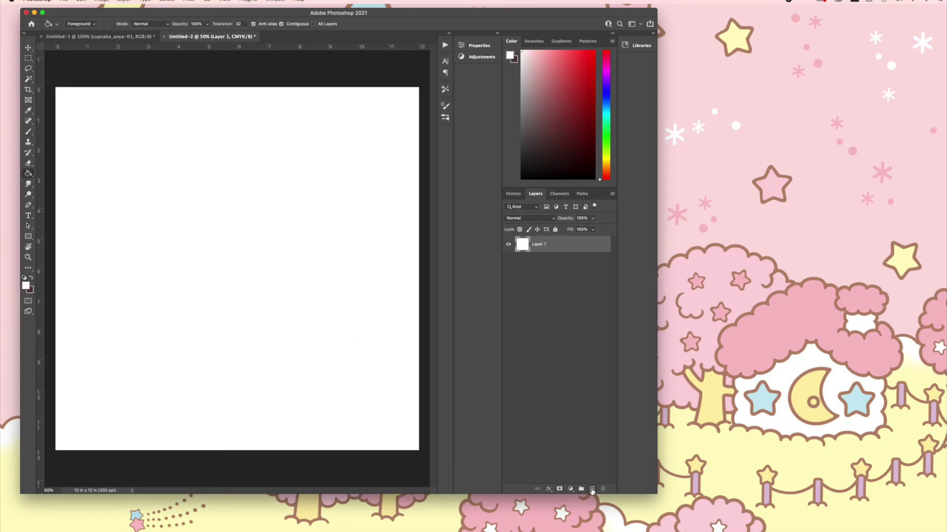
pyautogui.click(591, 489)
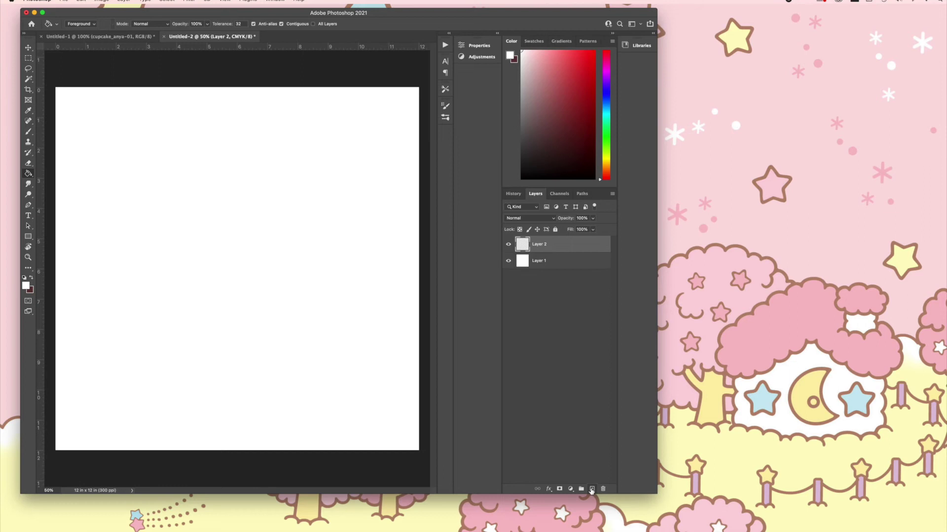
# Stamp five dark red cupcake girls at the four corners and centre, then add a new layer.
pyautogui.click(28, 132)
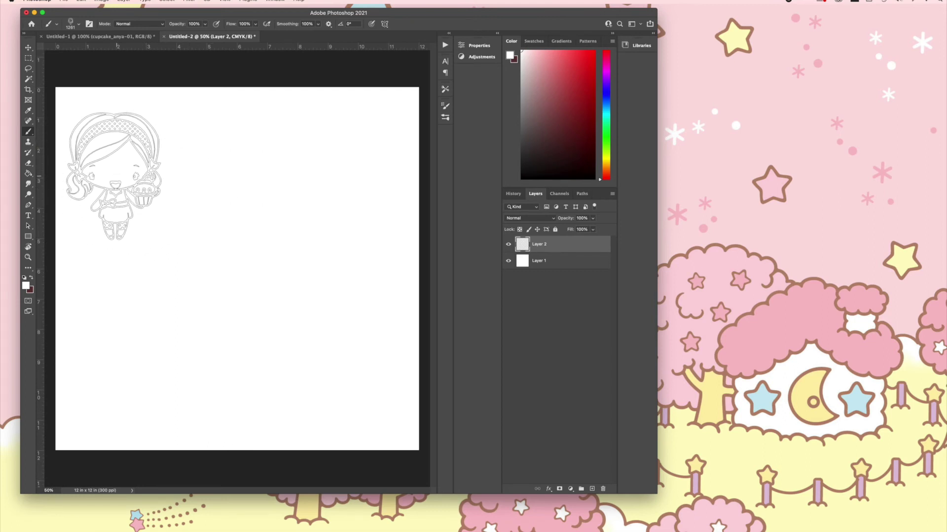
pyautogui.click(31, 277)
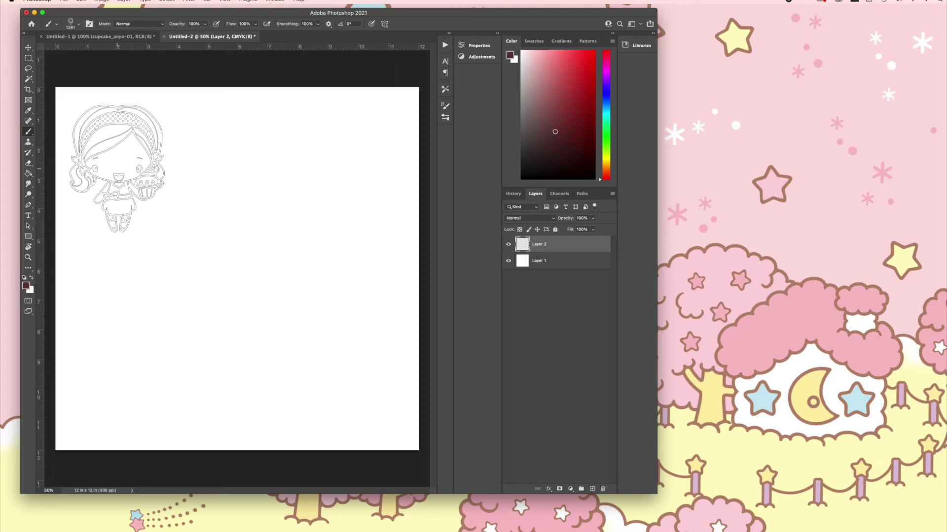
pyautogui.click(117, 168)
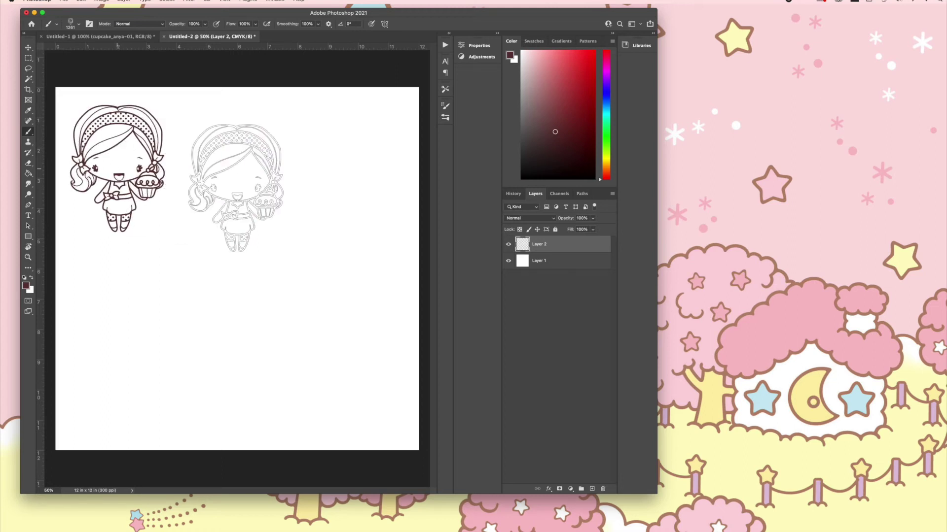
pyautogui.click(265, 262)
pyautogui.click(374, 153)
pyautogui.click(143, 370)
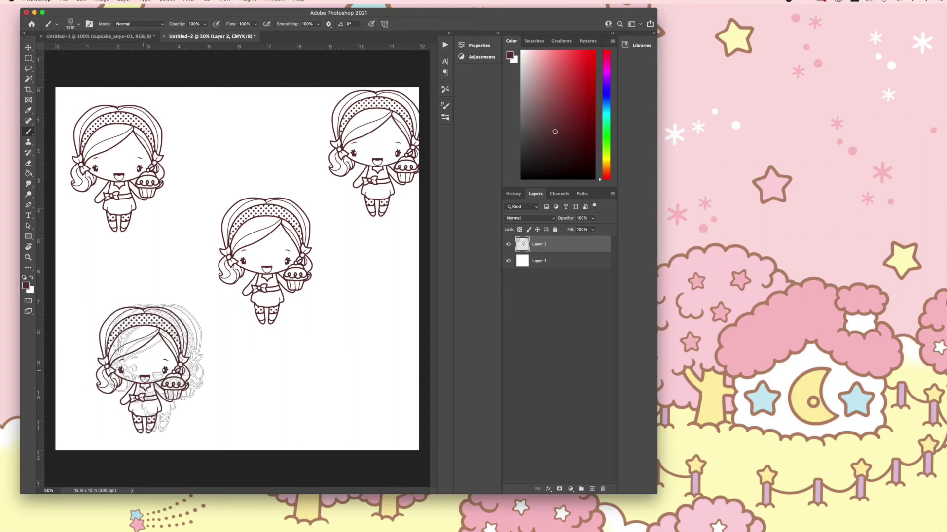
pyautogui.click(362, 384)
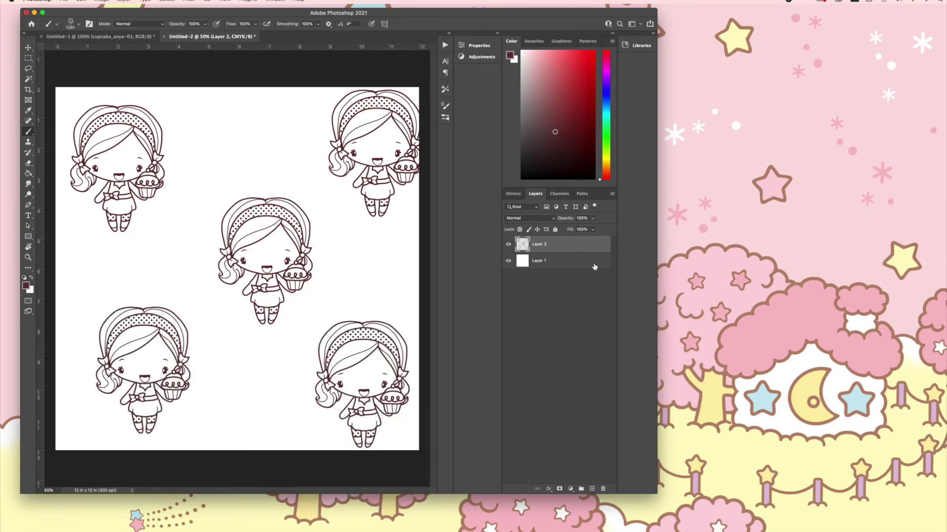
pyautogui.click(591, 489)
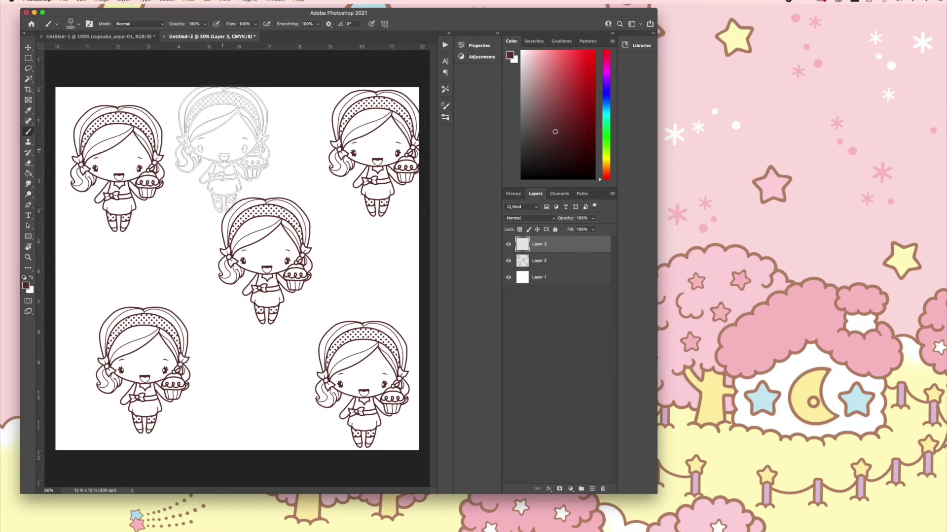
# Shrink the brush to 700 and stamp four smaller girls at top, sides and bottom.
pyautogui.press('[')
pyautogui.press('[')
pyautogui.press('[')
pyautogui.press('[')
pyautogui.press('[')
pyautogui.press('[')
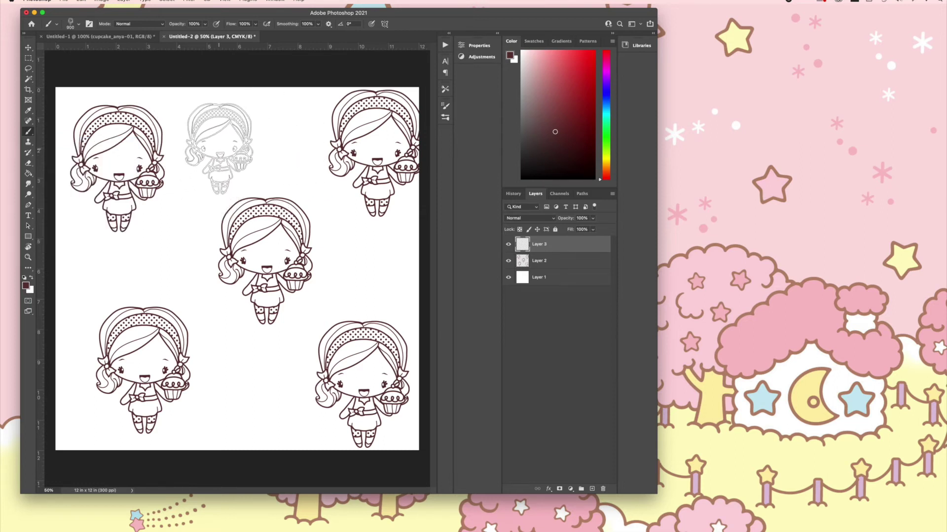
pyautogui.click(214, 143)
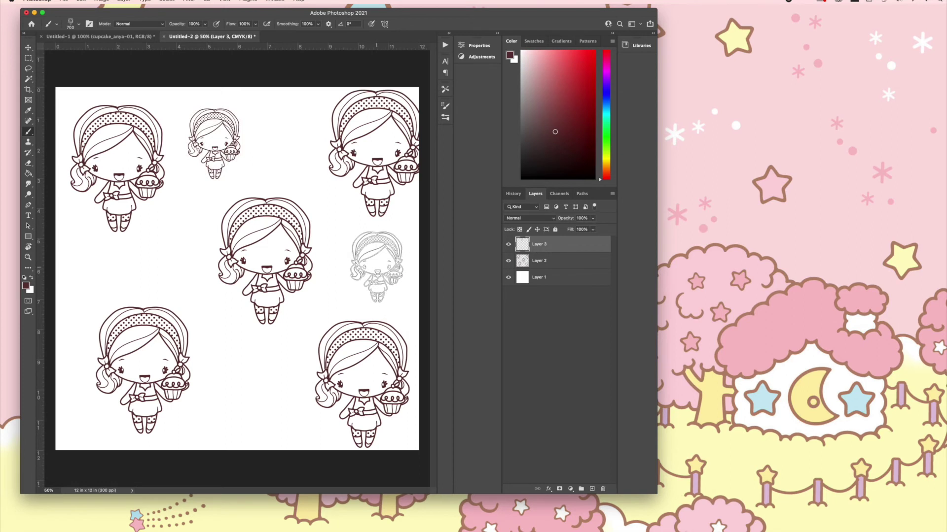
pyautogui.click(377, 267)
pyautogui.click(113, 272)
pyautogui.click(262, 388)
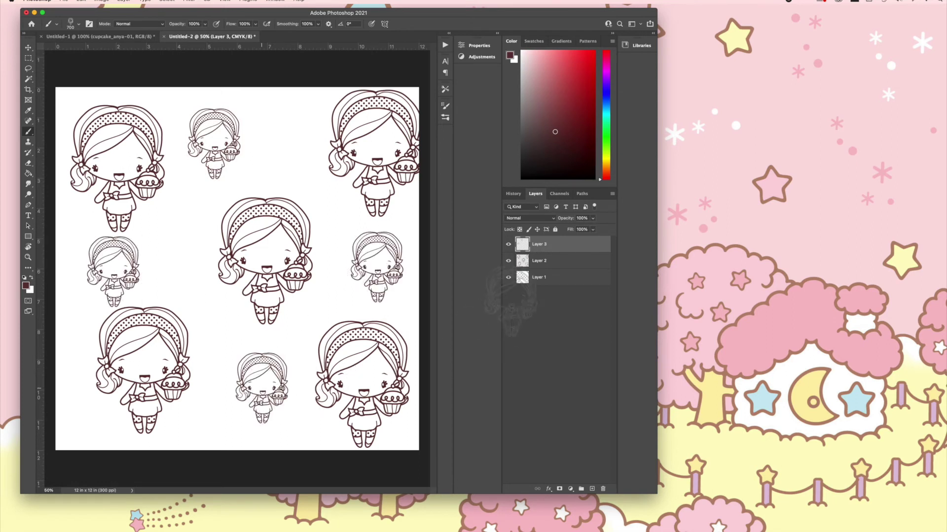
# Shrink the brush to 400 and stamp tiny girls into the gaps on a new layer.
pyautogui.press('[')
pyautogui.press('[')
pyautogui.press('[')
pyautogui.click(591, 489)
pyautogui.click(289, 154)
pyautogui.click(175, 263)
pyautogui.click(335, 237)
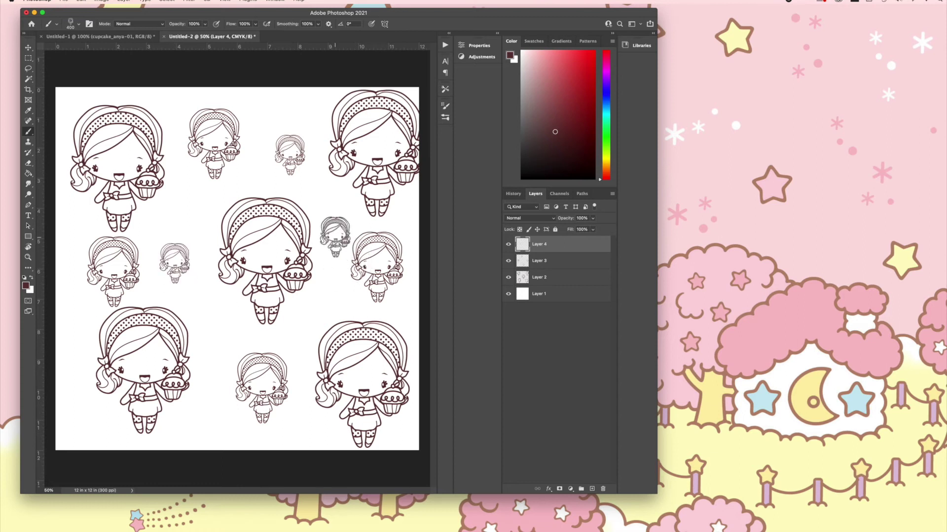
pyautogui.click(201, 423)
pyautogui.click(307, 427)
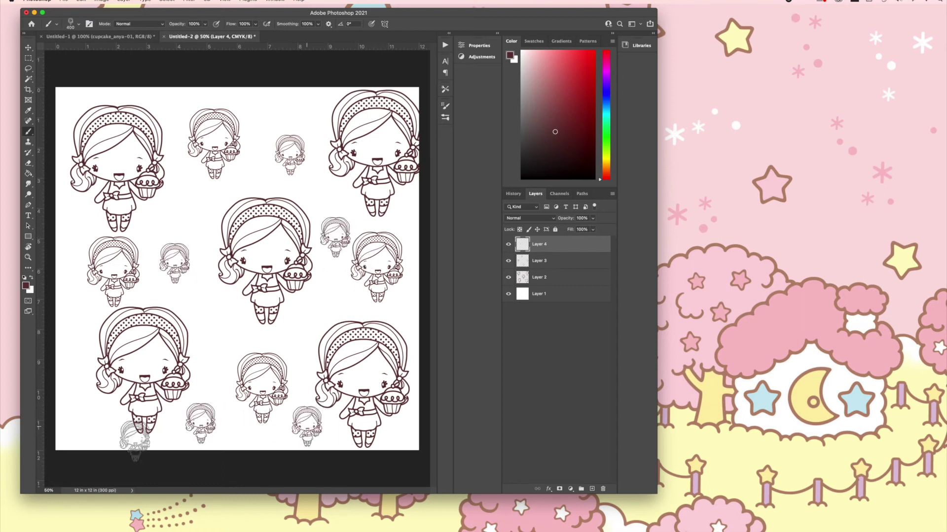
pyautogui.click(78, 424)
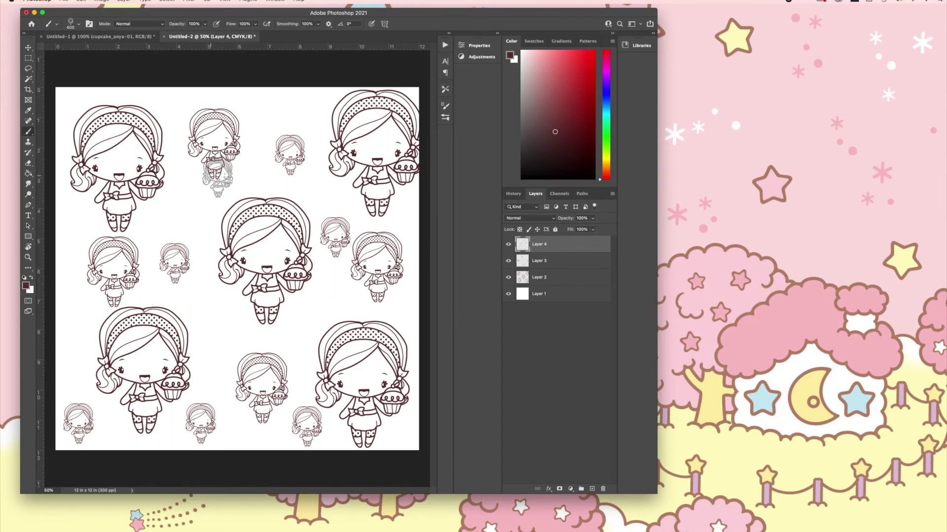
# Fill the remaining gaps and edges with more small girl stamps, shrinking the brush further.
pyautogui.click(262, 112)
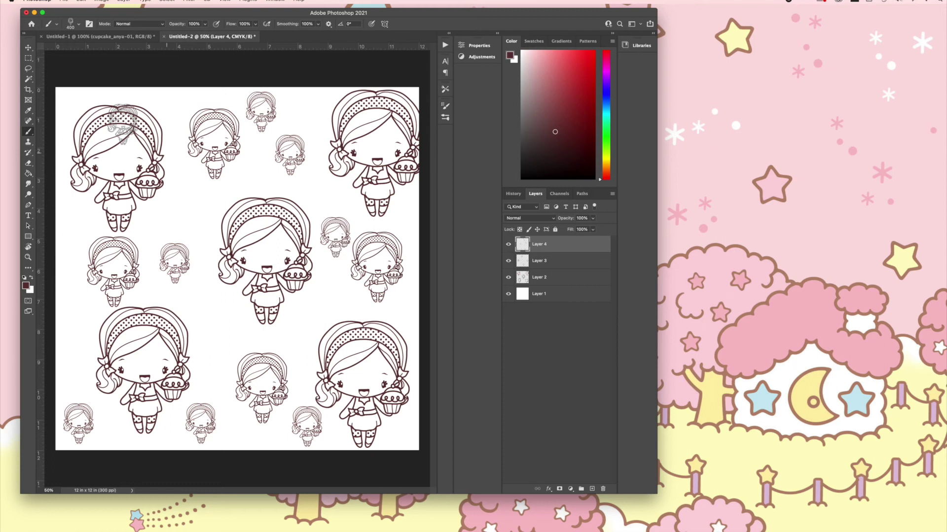
pyautogui.click(187, 204)
pyautogui.click(221, 335)
pyautogui.press('[')
pyautogui.click(308, 318)
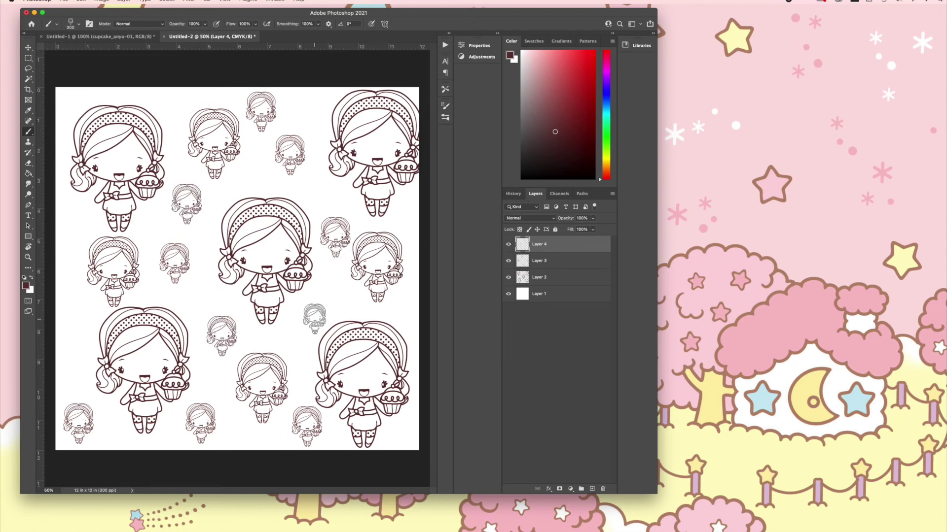
pyautogui.click(79, 329)
pyautogui.click(408, 308)
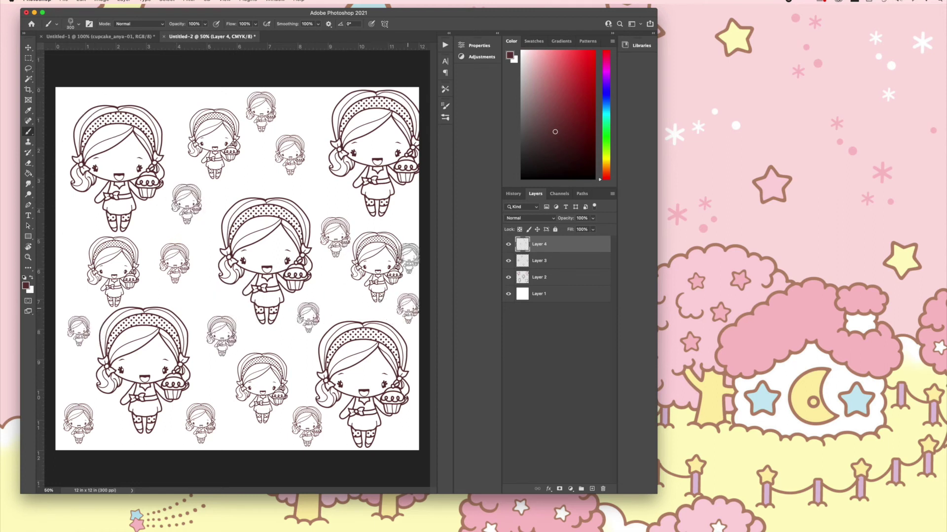
pyautogui.click(410, 225)
pyautogui.click(83, 222)
pyautogui.click(63, 104)
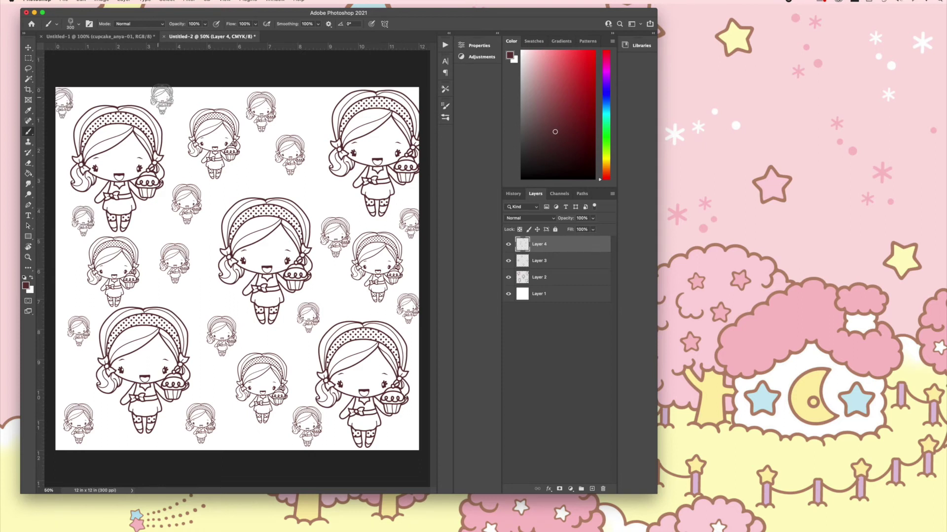
pyautogui.click(174, 102)
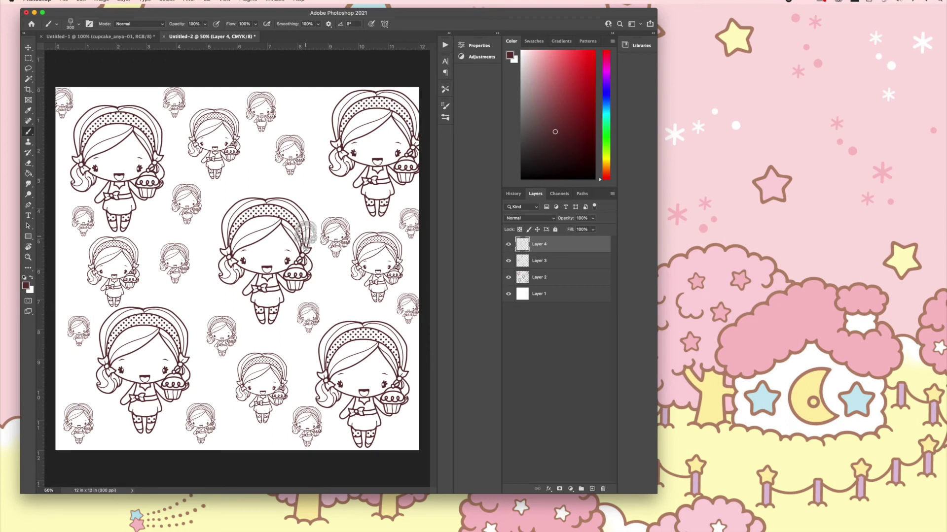
# Make red the painting colour and add a new empty layer.
pyautogui.click(31, 278)
pyautogui.click(590, 61)
pyautogui.click(592, 488)
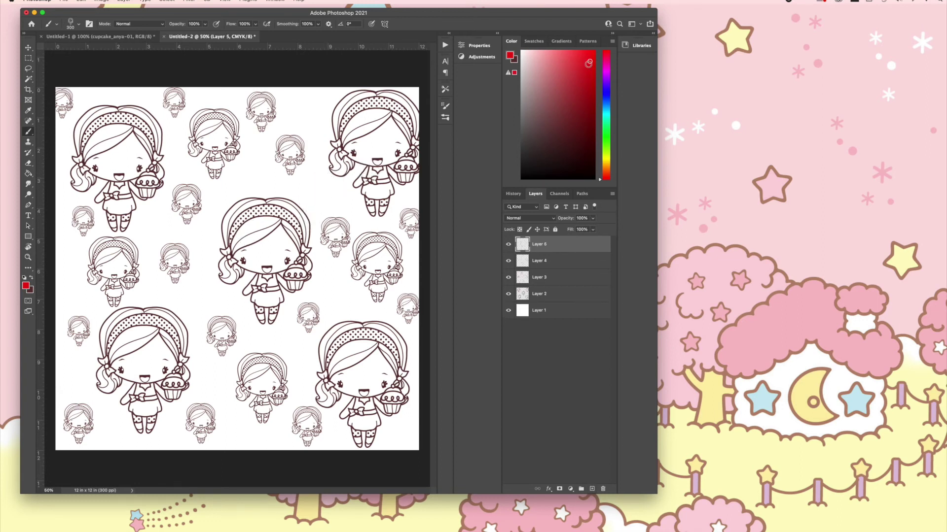
# Scatter twelve small red cupcake-girl stamps across the gaps on Layer 5.
pyautogui.click(315, 191)
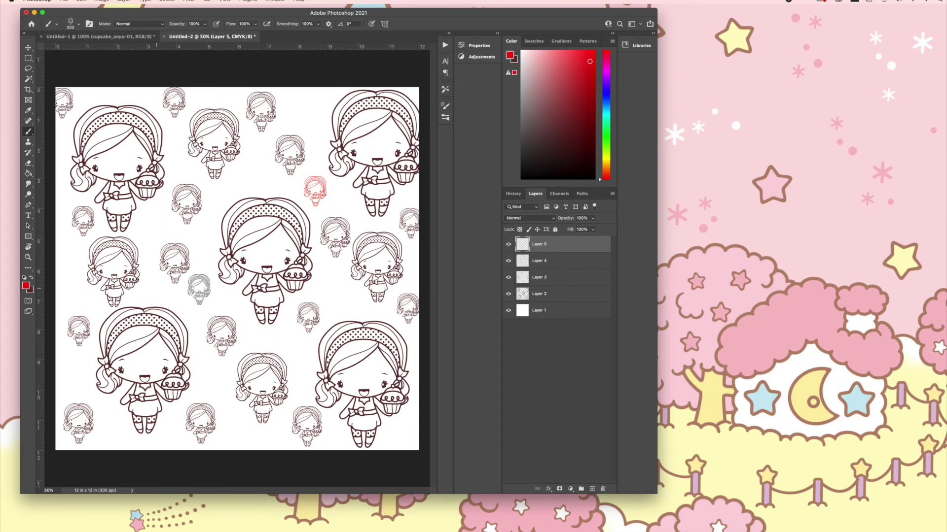
pyautogui.click(200, 290)
pyautogui.click(213, 197)
pyautogui.click(175, 159)
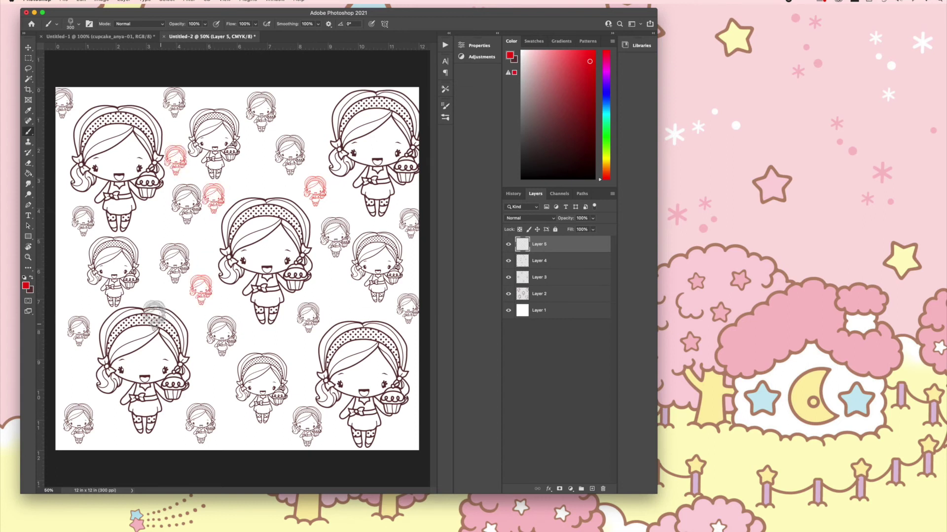
pyautogui.click(154, 291)
pyautogui.click(299, 357)
pyautogui.click(80, 381)
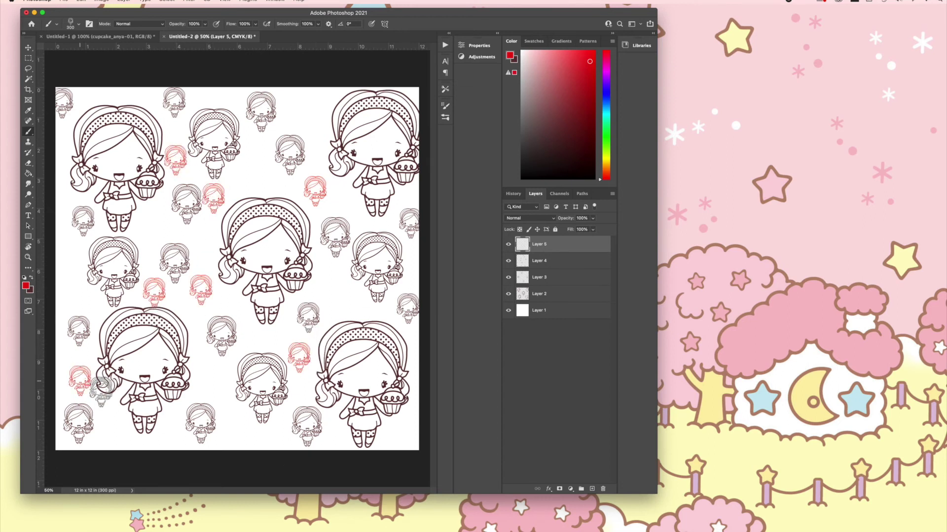
pyautogui.click(116, 419)
pyautogui.click(76, 269)
pyautogui.click(349, 294)
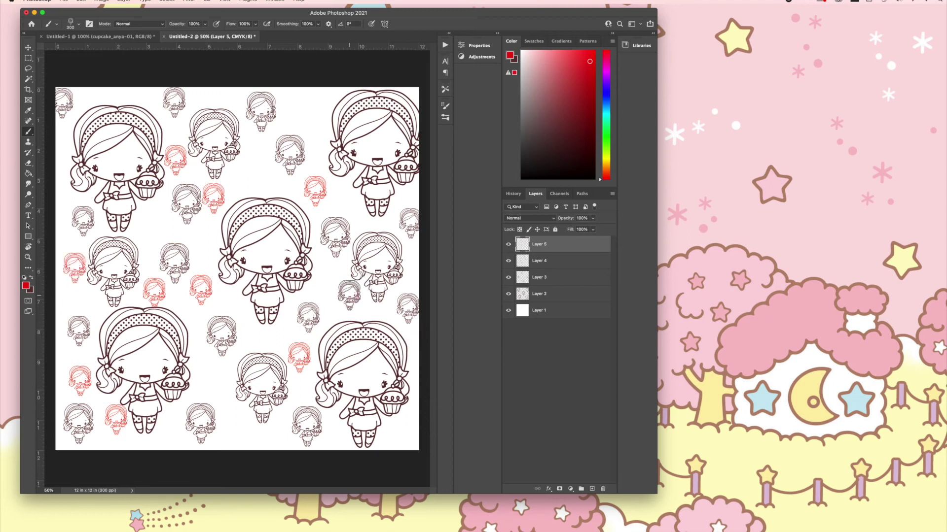
pyautogui.click(315, 104)
pyautogui.click(395, 434)
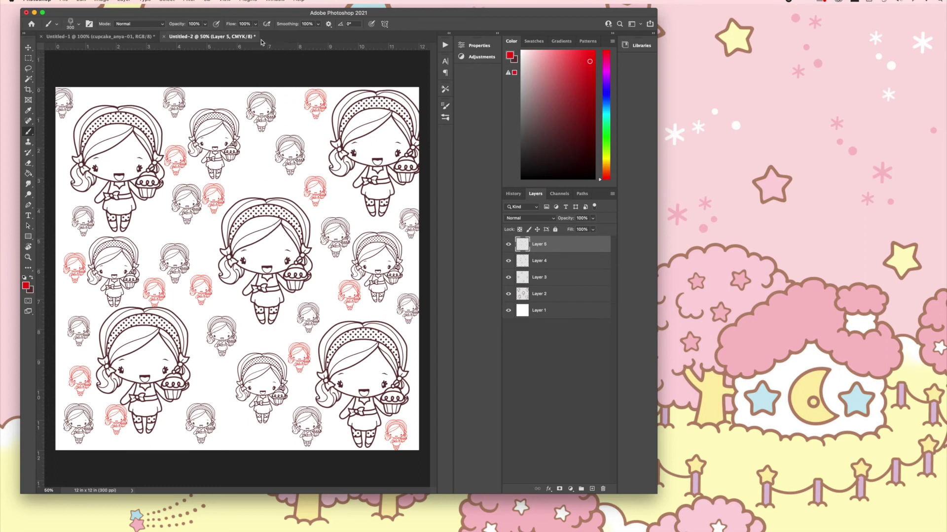
# Create a new transparent 4.25 x 5.5 in document.
pyautogui.click(64, 1)
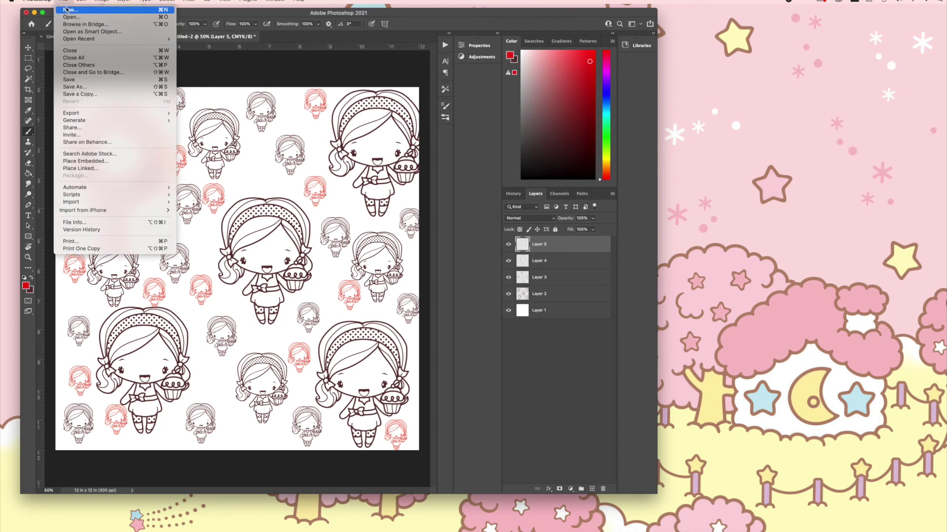
pyautogui.click(70, 10)
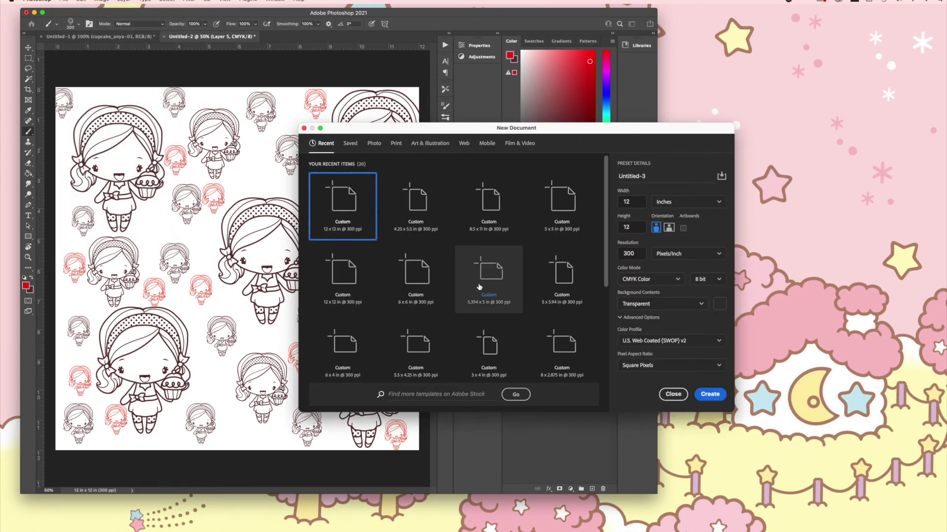
pyautogui.click(428, 215)
pyautogui.click(710, 395)
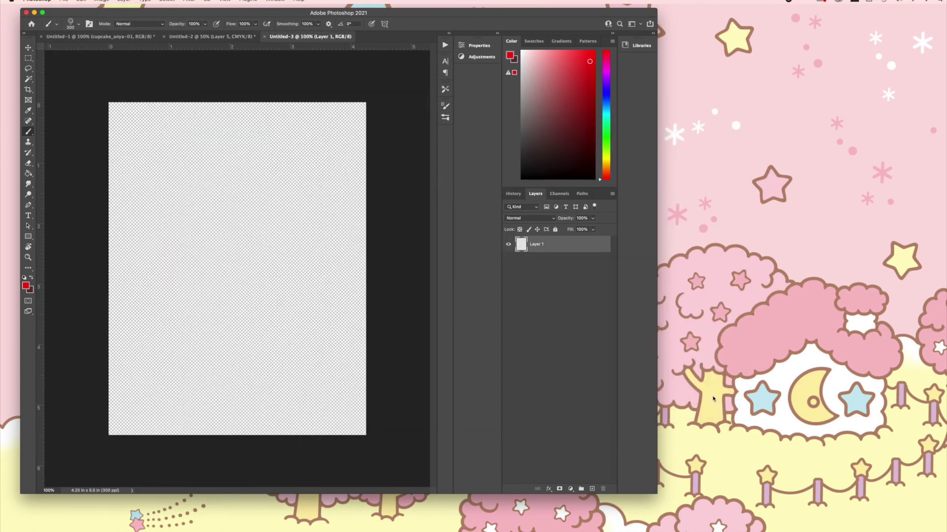
# Enlarge the brush to about 1200 and stamp one dark red cupcake girl, adjusting its position.
pyautogui.click(31, 278)
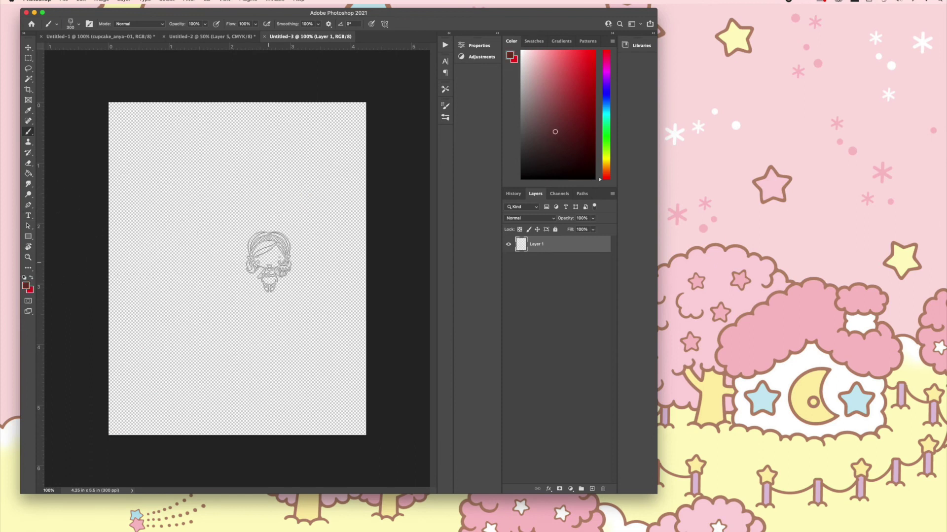
pyautogui.press(']')
pyautogui.press(']')
pyautogui.press(']')
pyautogui.press(']')
pyautogui.press(']')
pyautogui.press(']')
pyautogui.press(']')
pyautogui.press(']')
pyautogui.press(']')
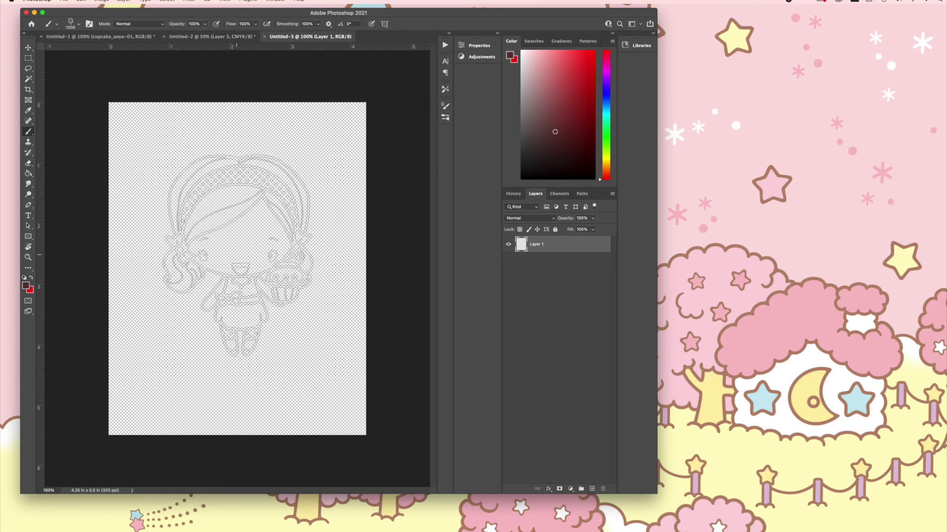
pyautogui.press(']')
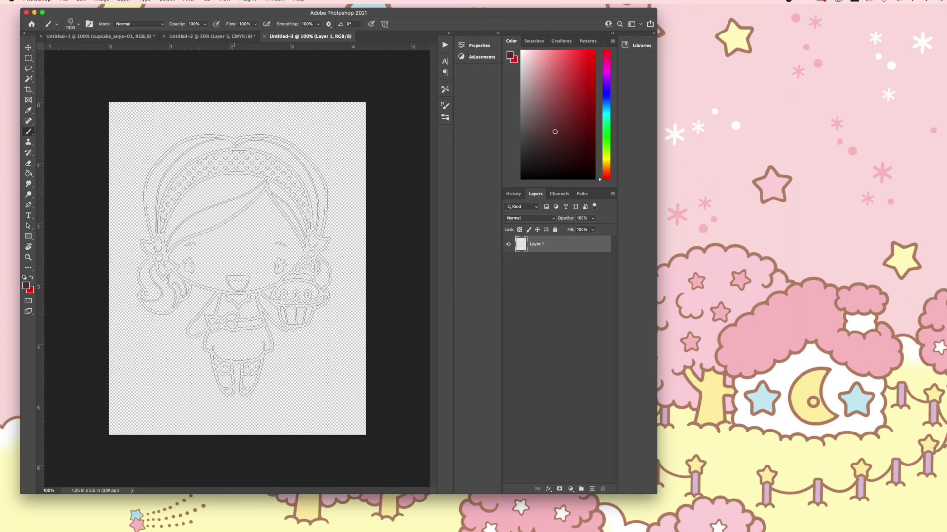
pyautogui.moveTo(234, 266)
pyautogui.mouseDown()
pyautogui.moveTo(244, 271)
pyautogui.moveTo(236, 266)
pyautogui.mouseUp()
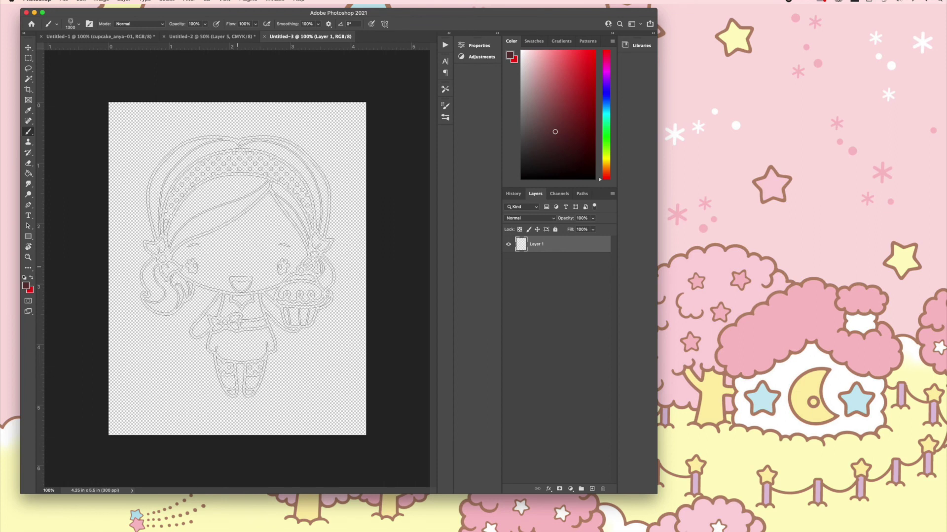
pyautogui.moveTo(237, 266); pyautogui.dragTo(2, 262)
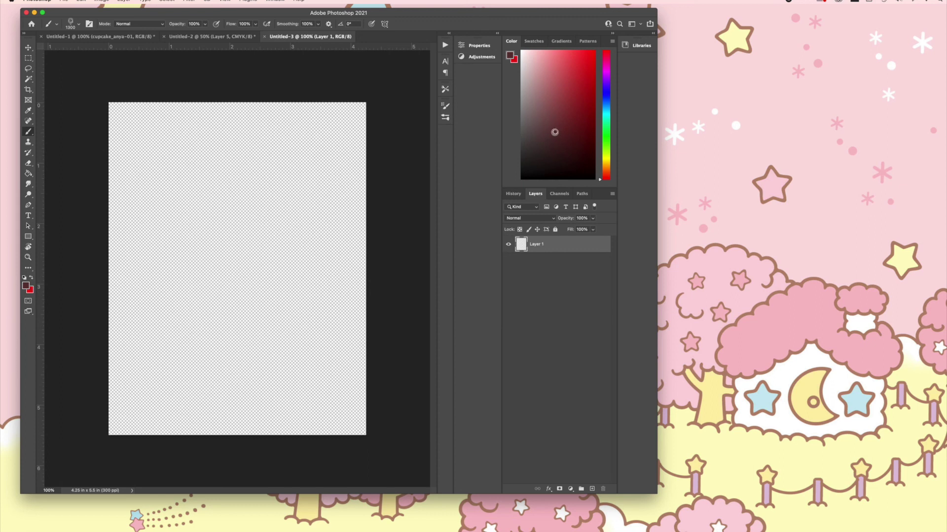
# Pick a slightly darker colour and fade the stamp layer to 36% opacity.
pyautogui.click(540, 138)
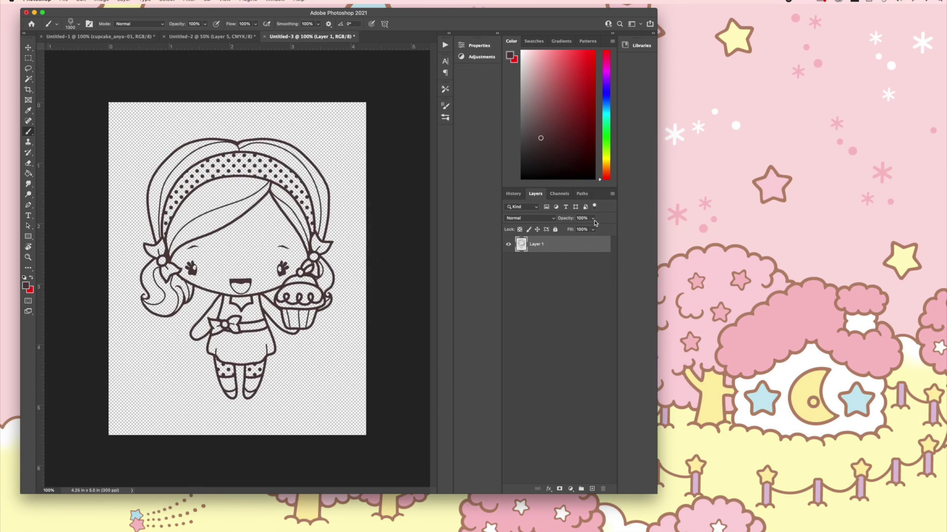
pyautogui.click(593, 218)
pyautogui.moveTo(594, 228); pyautogui.dragTo(566, 231)
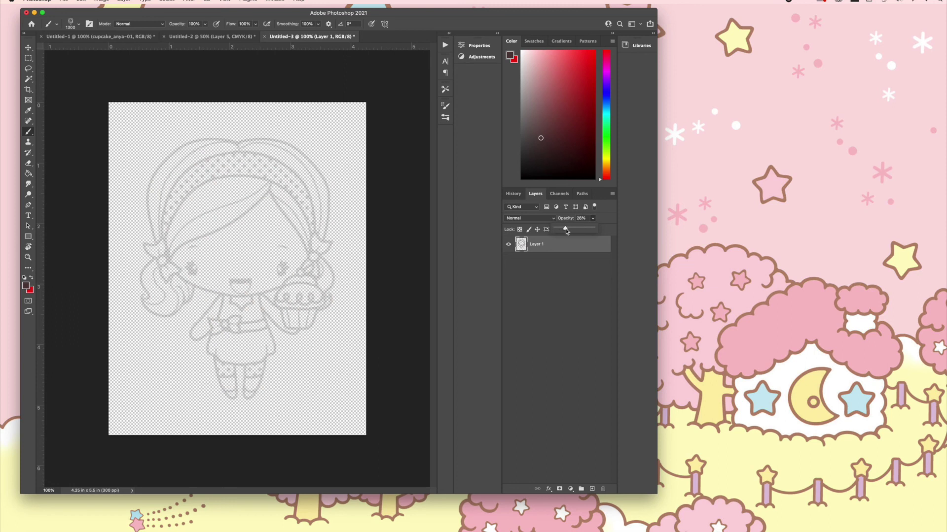